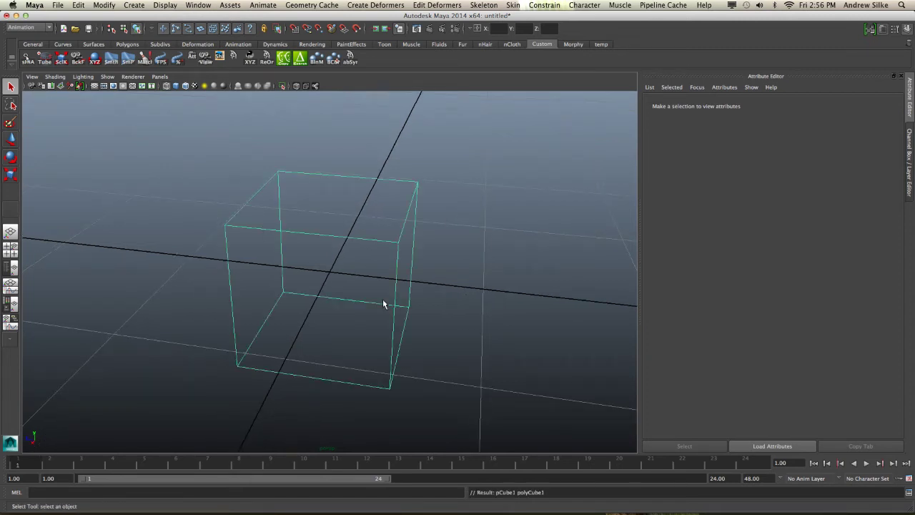
Show the cube smooth-shaded and move its duplicate pCube2 off to the side
{"action": "key", "text": "5"}
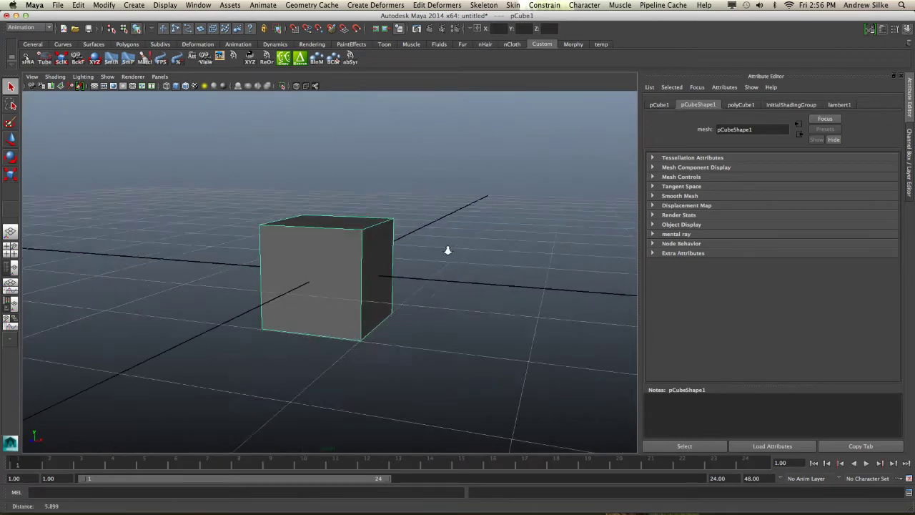
{"action": "key", "text": "w"}
{"action": "mouse_move", "coordinate": [336, 184]}
{"action": "left_mouse_down", "text": "alt"}
{"action": "mouse_move", "coordinate": [336, 203]}
{"action": "mouse_move", "coordinate": [302, 227]}
{"action": "mouse_move", "coordinate": [457, 217]}
{"action": "left_mouse_up", "text": "alt"}
{"action": "key", "text": "ctrl+d"}
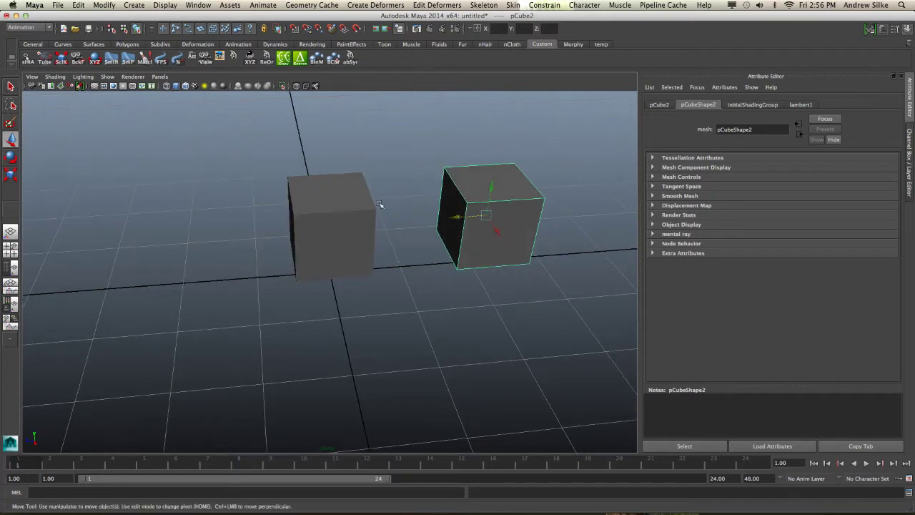
{"action": "left_click_drag", "start_coordinate": [393, 226], "coordinate": [415, 227], "text": "alt"}
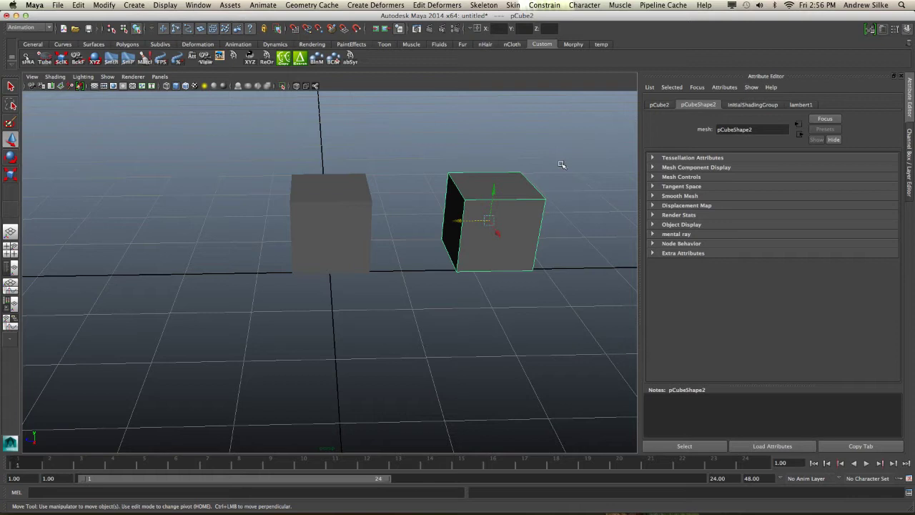
{"action": "right_click_drag", "start_coordinate": [562, 165], "coordinate": [500, 175], "text": "alt"}
{"action": "left_click_drag", "start_coordinate": [500, 175], "coordinate": [424, 187], "text": "alt"}
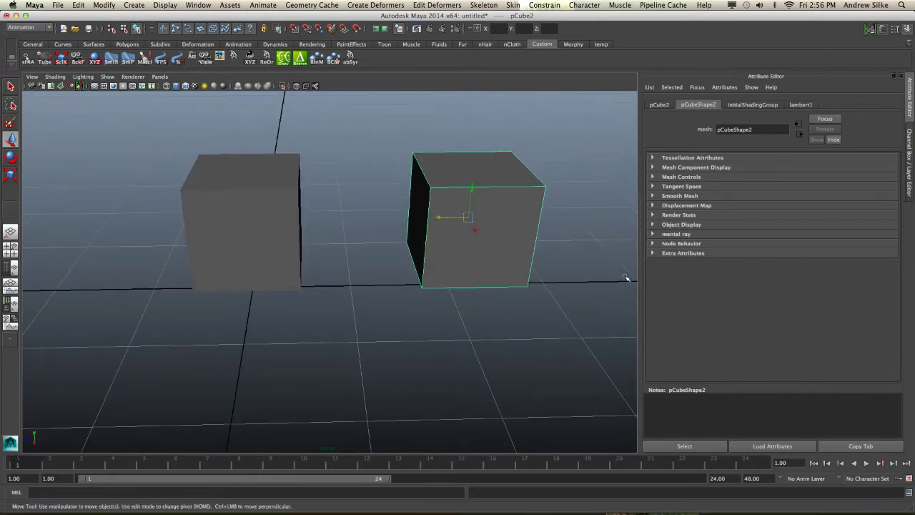
{"action": "left_click_drag", "start_coordinate": [486, 148], "coordinate": [492, 157], "text": "alt"}
Pull one top corner vertex of pCube2 far upward into a tall slanted spike
{"action": "key", "text": "q"}
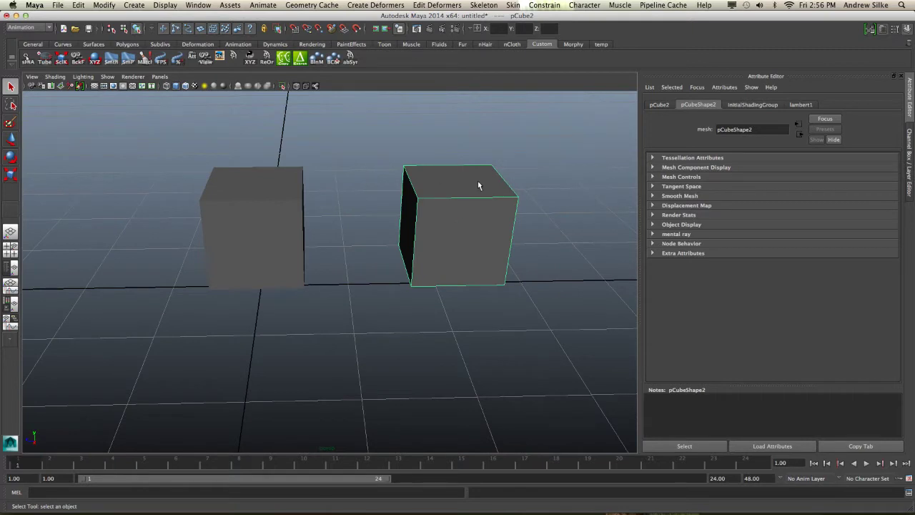
{"action": "key", "text": "F9"}
{"action": "left_click", "coordinate": [493, 166]}
{"action": "right_click_drag", "start_coordinate": [496, 163], "coordinate": [431, 156], "text": "alt"}
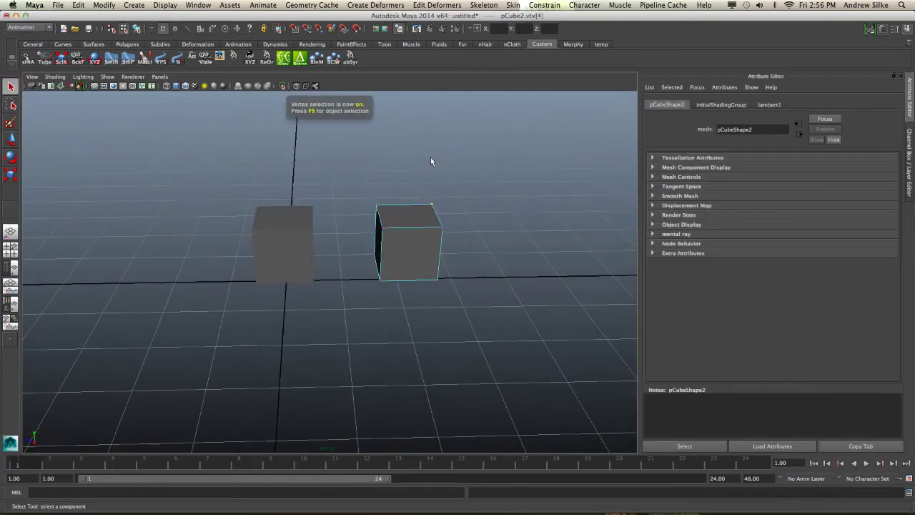
{"action": "key", "text": "w"}
{"action": "middle_click_drag", "start_coordinate": [456, 156], "coordinate": [432, 180], "text": "alt"}
{"action": "mouse_move", "coordinate": [410, 196]}
{"action": "left_mouse_down"}
{"action": "mouse_move", "coordinate": [412, 95]}
{"action": "mouse_move", "coordinate": [409, 114]}
{"action": "left_mouse_up"}
Return to object mode and add the original cube to the selection
{"action": "key", "text": "F8"}
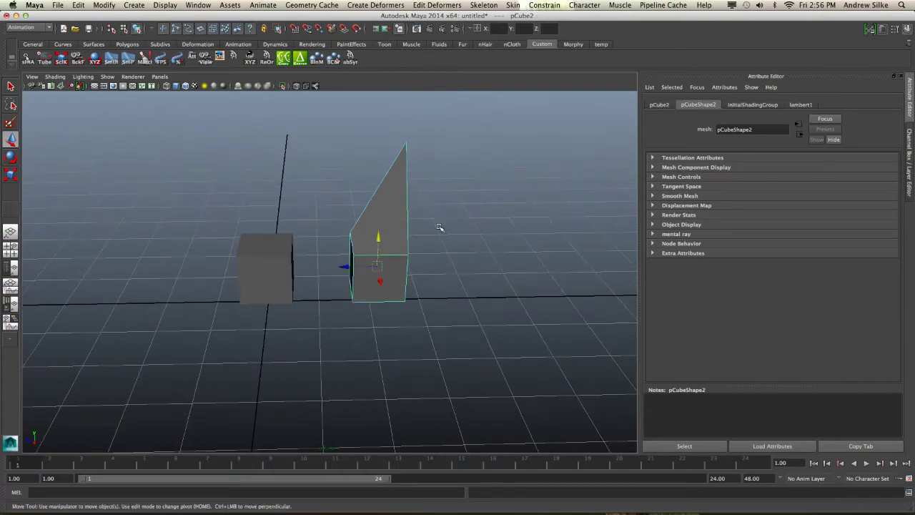
{"action": "left_click", "coordinate": [247, 242]}
{"action": "left_click_drag", "start_coordinate": [250, 243], "coordinate": [418, 204], "text": "alt"}
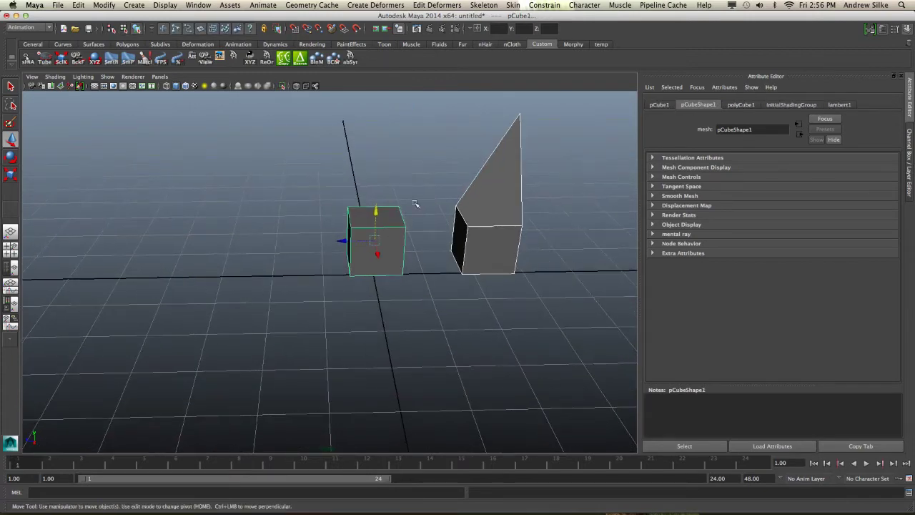
{"action": "key", "text": "space"}
Create a Blend Shape with reset default options, using the spiked duplicate as target
{"action": "left_click", "coordinate": [381, 225]}
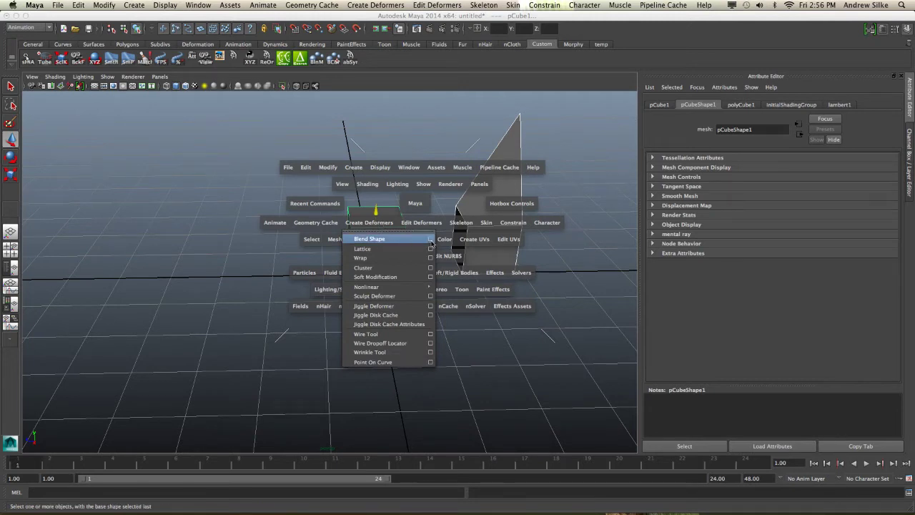
{"action": "left_click", "coordinate": [430, 245]}
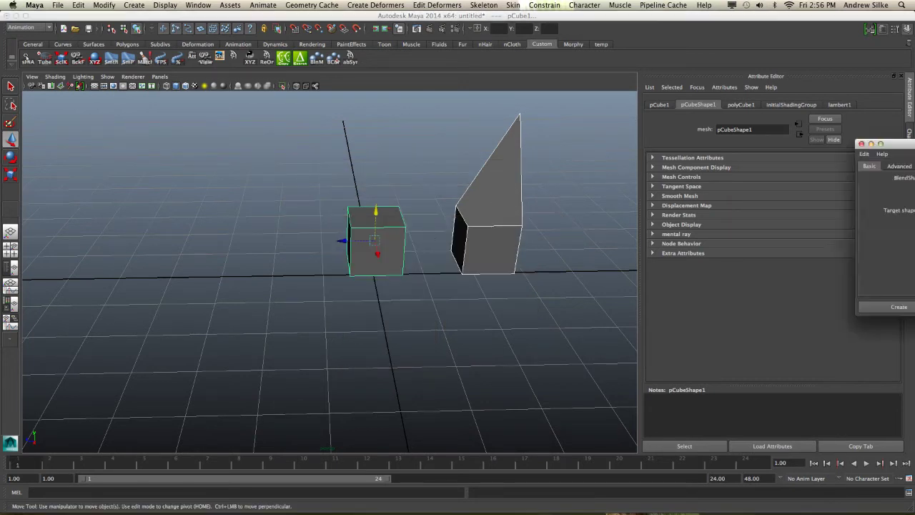
{"action": "left_click", "coordinate": [121, 155]}
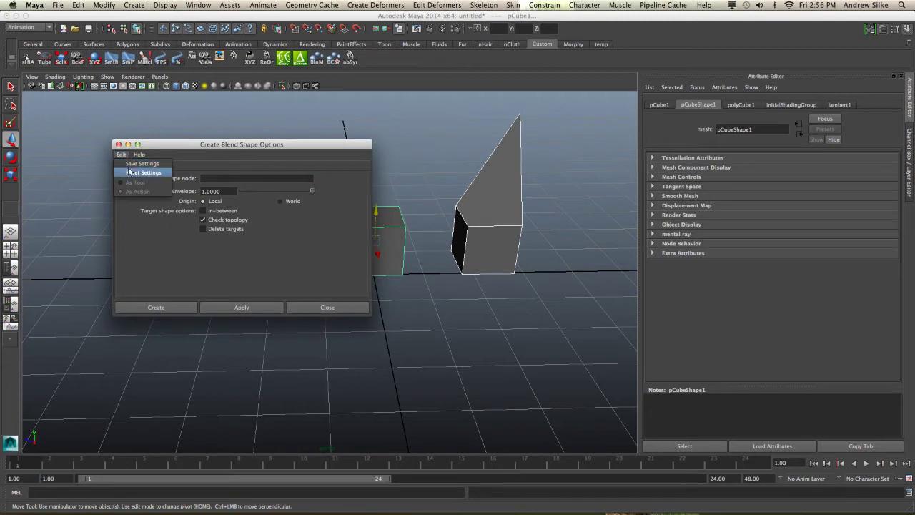
{"action": "left_click", "coordinate": [130, 171]}
{"action": "left_click_drag", "start_coordinate": [182, 145], "coordinate": [104, 96]}
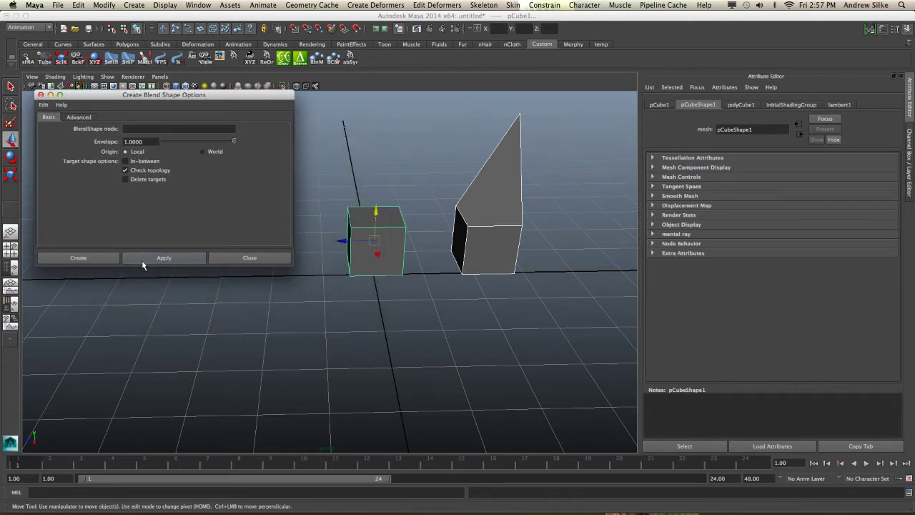
{"action": "left_click", "coordinate": [80, 258]}
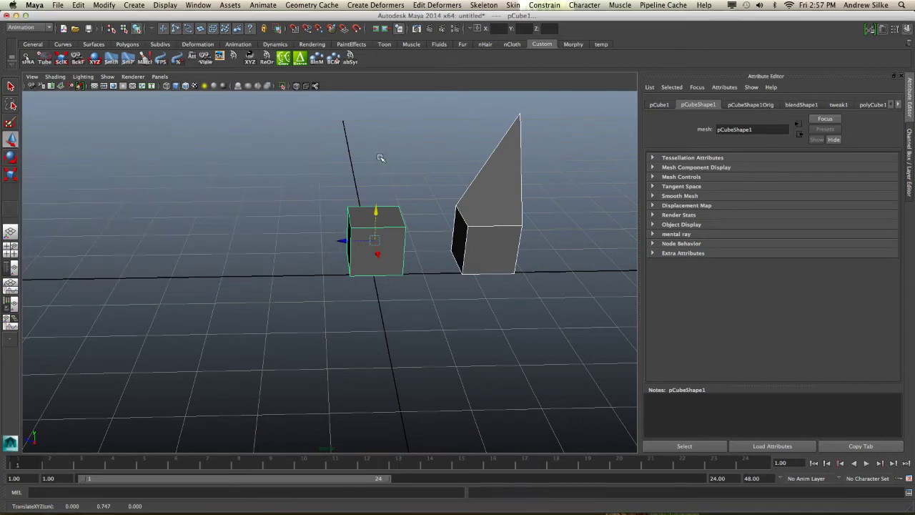
Expand blendShape1 in the Channel Box and slide its pCube2 weight to 1
{"action": "key", "text": "ctrl+a"}
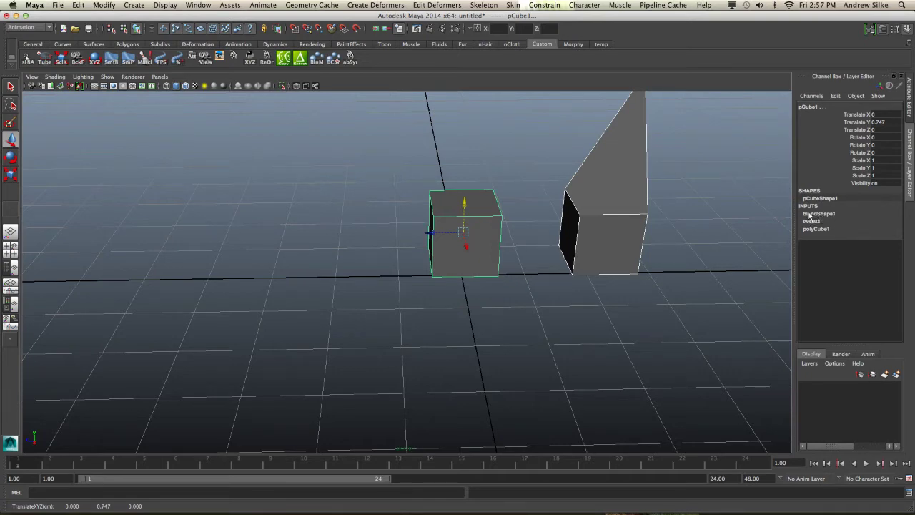
{"action": "mouse_move", "coordinate": [536, 257]}
{"action": "left_mouse_down", "text": "alt"}
{"action": "mouse_move", "coordinate": [441, 265]}
{"action": "mouse_move", "coordinate": [512, 264]}
{"action": "left_mouse_up", "text": "alt"}
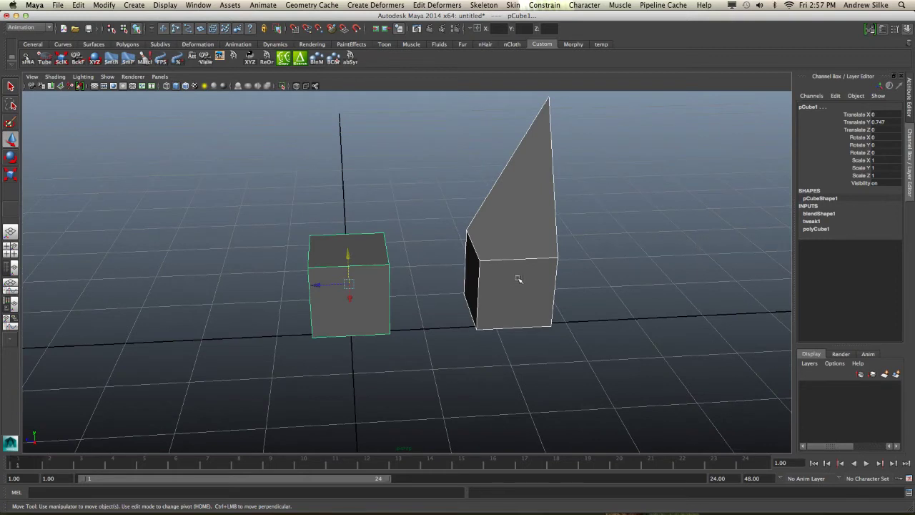
{"action": "left_click", "coordinate": [840, 214]}
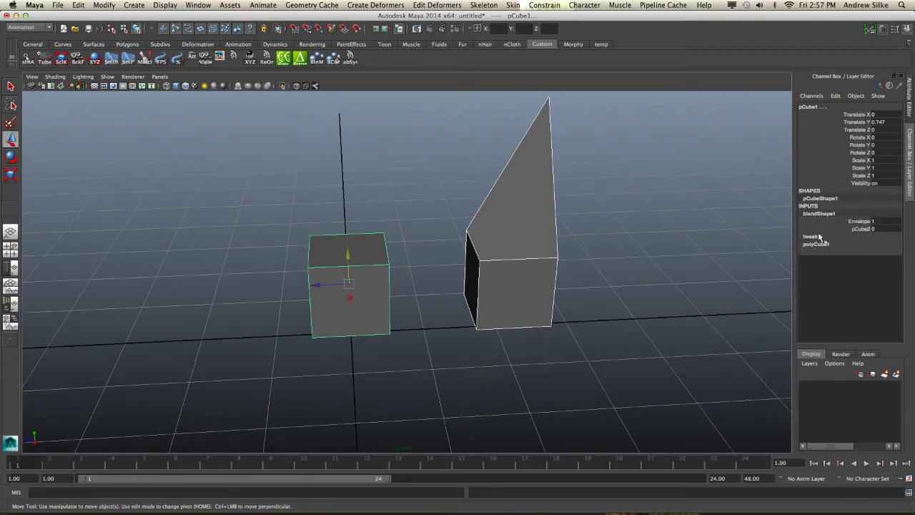
{"action": "left_click", "coordinate": [853, 229]}
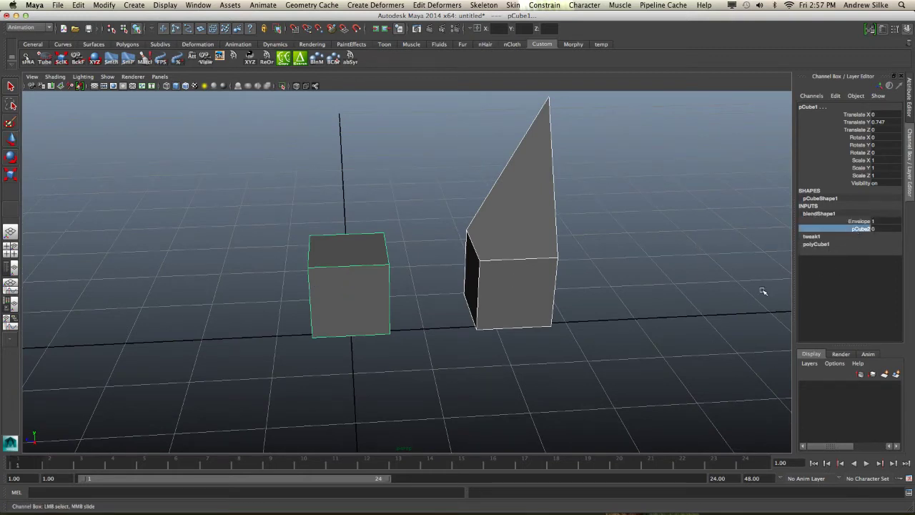
{"action": "left_click", "coordinate": [586, 369]}
{"action": "left_click", "coordinate": [367, 313]}
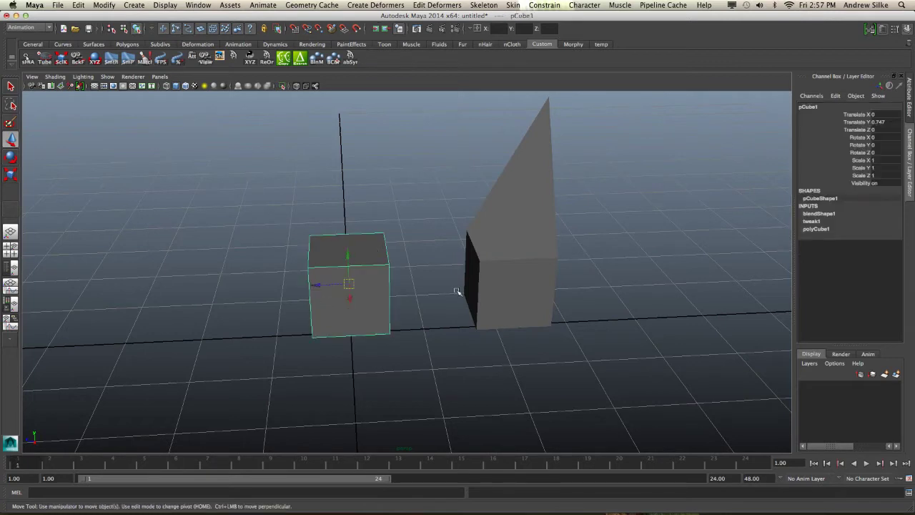
{"action": "left_click", "coordinate": [827, 215]}
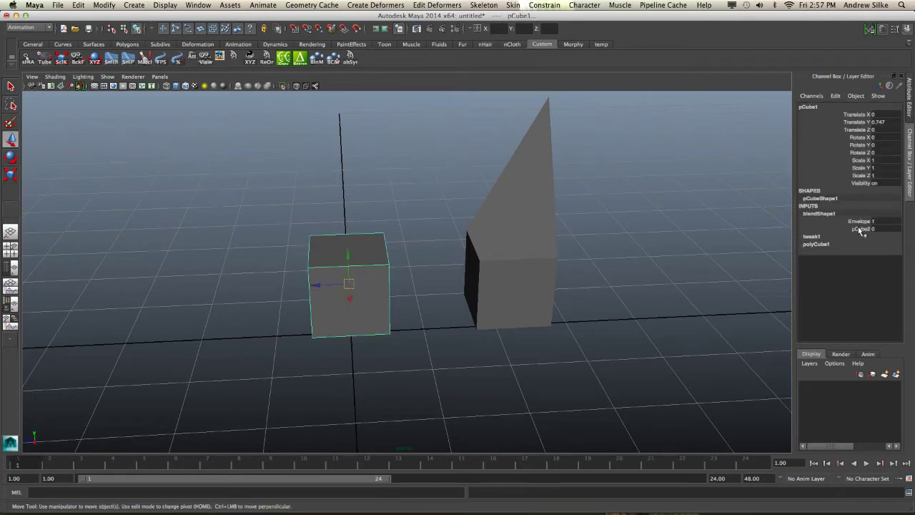
{"action": "left_click", "coordinate": [859, 229]}
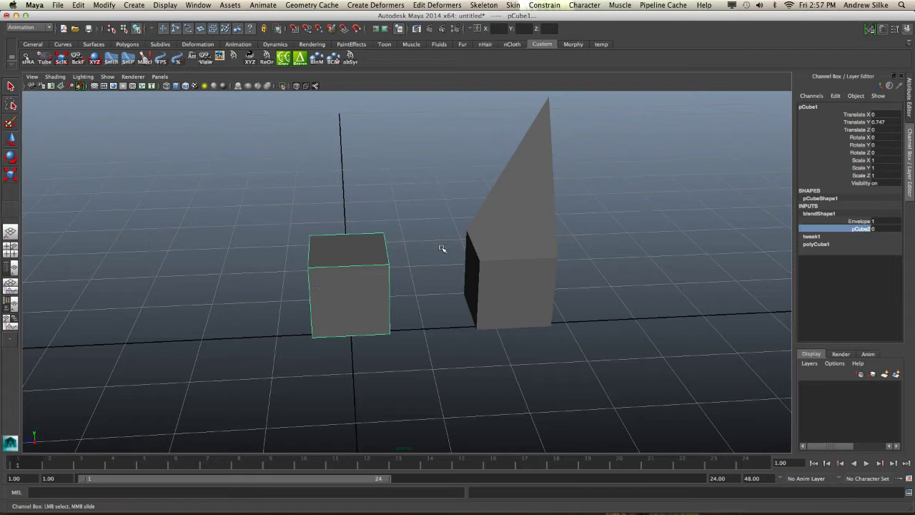
{"action": "mouse_move", "coordinate": [391, 237]}
{"action": "middle_mouse_down"}
{"action": "mouse_move", "coordinate": [486, 229]}
{"action": "mouse_move", "coordinate": [406, 246]}
{"action": "mouse_move", "coordinate": [494, 243]}
{"action": "mouse_move", "coordinate": [406, 247]}
{"action": "mouse_move", "coordinate": [527, 238]}
{"action": "mouse_move", "coordinate": [418, 249]}
{"action": "mouse_move", "coordinate": [590, 221]}
{"action": "middle_mouse_up"}
Set the pCube2 weight to 1, then enter 2 to overshoot the spike
{"action": "mouse_move", "coordinate": [525, 224]}
{"action": "left_mouse_down", "text": "alt"}
{"action": "mouse_move", "coordinate": [482, 188]}
{"action": "mouse_move", "coordinate": [494, 213]}
{"action": "left_mouse_up", "text": "alt"}
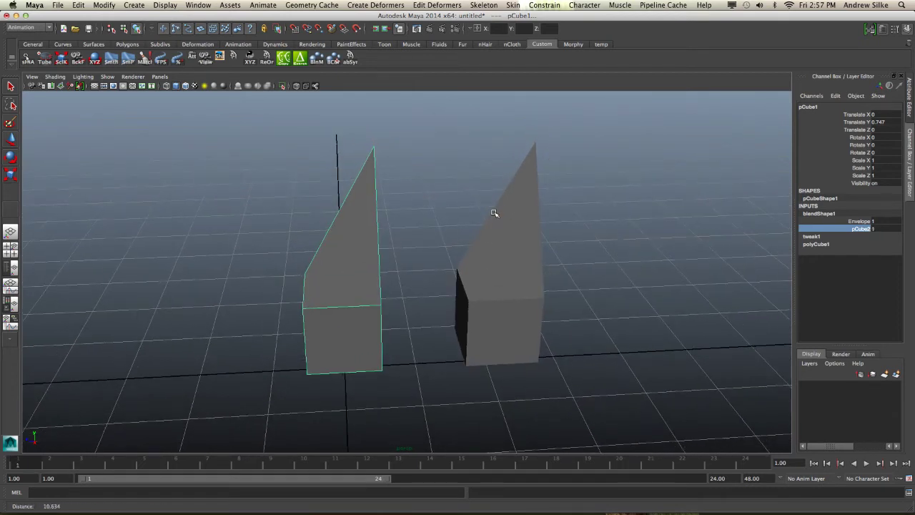
{"action": "double_click", "coordinate": [886, 229]}
{"action": "type", "text": "2"}
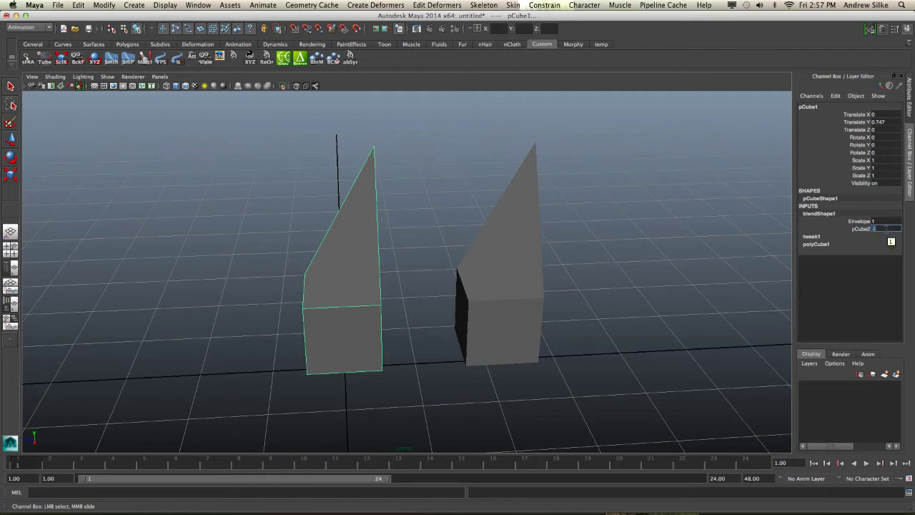
{"action": "key", "text": "Return"}
{"action": "mouse_move", "coordinate": [679, 255]}
{"action": "left_mouse_down", "text": "alt"}
{"action": "mouse_move", "coordinate": [541, 255]}
{"action": "mouse_move", "coordinate": [423, 272]}
{"action": "mouse_move", "coordinate": [450, 391]}
{"action": "left_mouse_up", "text": "alt"}
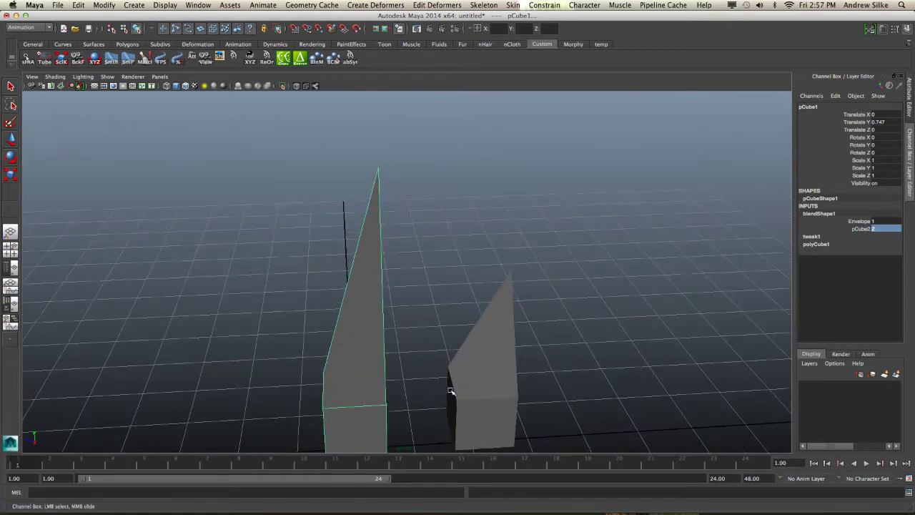
{"action": "left_click_drag", "start_coordinate": [498, 172], "coordinate": [501, 214], "text": "alt"}
Enter -1 as the pCube2 weight to invert the shape
{"action": "double_click", "coordinate": [886, 228]}
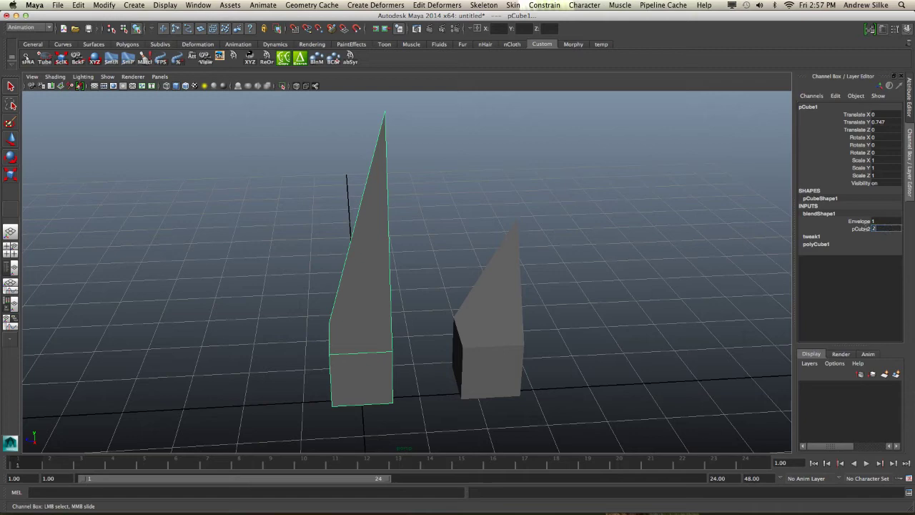
{"action": "type", "text": "1"}
{"action": "key", "text": "Return"}
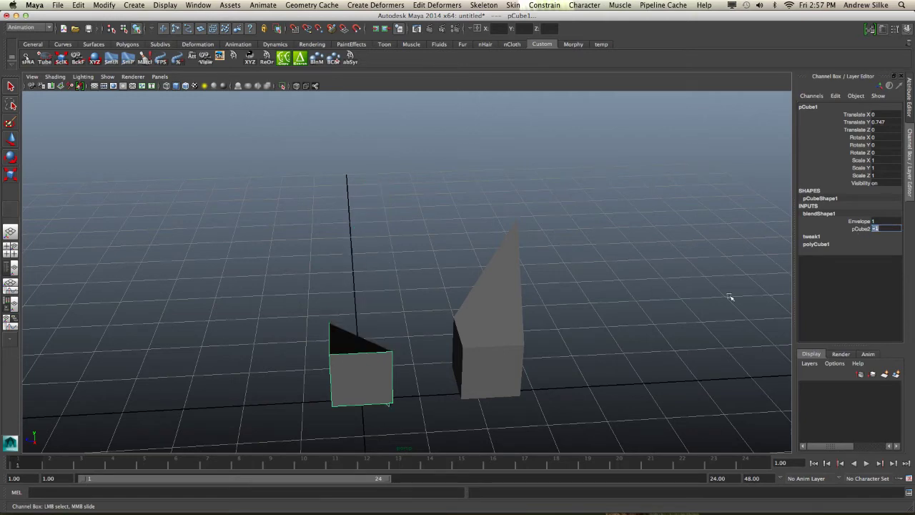
{"action": "mouse_move", "coordinate": [729, 297]}
{"action": "left_mouse_down", "text": "alt"}
{"action": "mouse_move", "coordinate": [422, 384]}
{"action": "mouse_move", "coordinate": [404, 413]}
{"action": "mouse_move", "coordinate": [398, 353]}
{"action": "mouse_move", "coordinate": [410, 357]}
{"action": "left_mouse_up", "text": "alt"}
Slide the pCube2 weight back to 0, restoring the plain cube
{"action": "left_click", "coordinate": [863, 229]}
{"action": "mouse_move", "coordinate": [541, 298]}
{"action": "middle_mouse_down"}
{"action": "mouse_move", "coordinate": [612, 288]}
{"action": "mouse_move", "coordinate": [480, 322]}
{"action": "middle_mouse_up"}
{"action": "mouse_move", "coordinate": [480, 322]}
{"action": "left_mouse_down", "text": "alt"}
{"action": "mouse_move", "coordinate": [473, 302]}
{"action": "mouse_move", "coordinate": [572, 308]}
{"action": "left_mouse_up", "text": "alt"}
{"action": "left_click_drag", "start_coordinate": [635, 287], "coordinate": [610, 293], "text": "alt"}
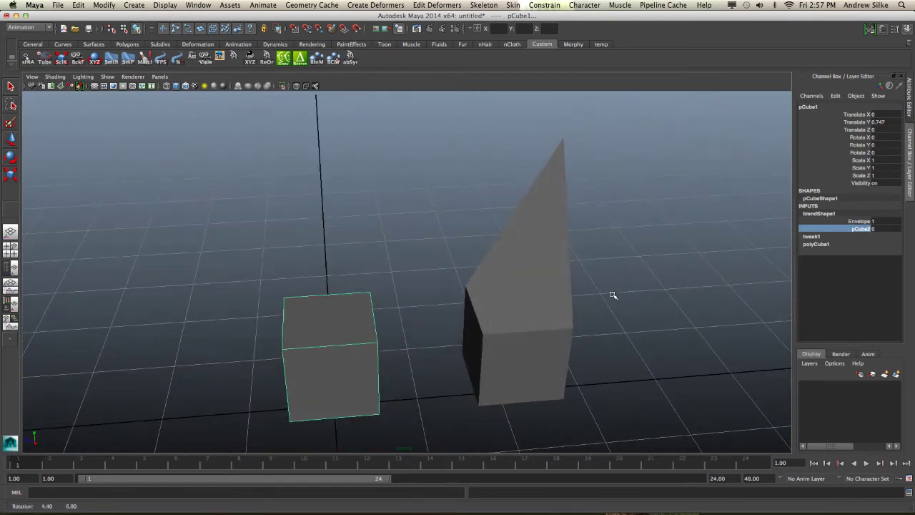
{"action": "mouse_move", "coordinate": [517, 288]}
{"action": "left_mouse_down", "text": "alt"}
{"action": "mouse_move", "coordinate": [461, 347]}
{"action": "mouse_move", "coordinate": [389, 335]}
{"action": "left_mouse_up", "text": "alt"}
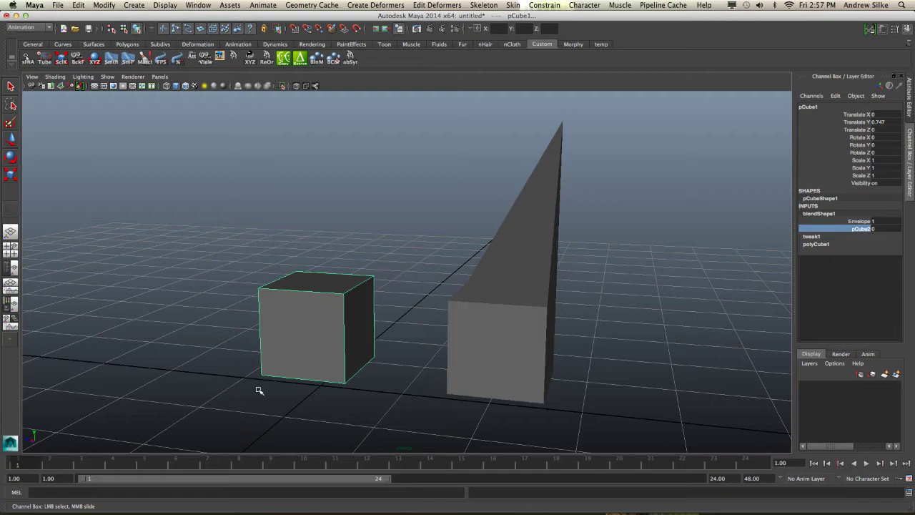
Select the blendShape1 node and slide its pCube2 weight up to 1
{"action": "left_click", "coordinate": [833, 100]}
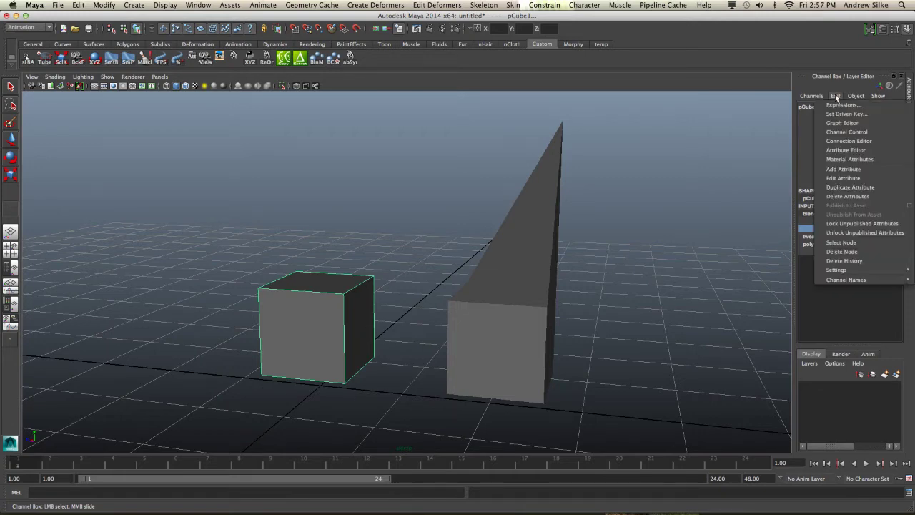
{"action": "left_click", "coordinate": [836, 242]}
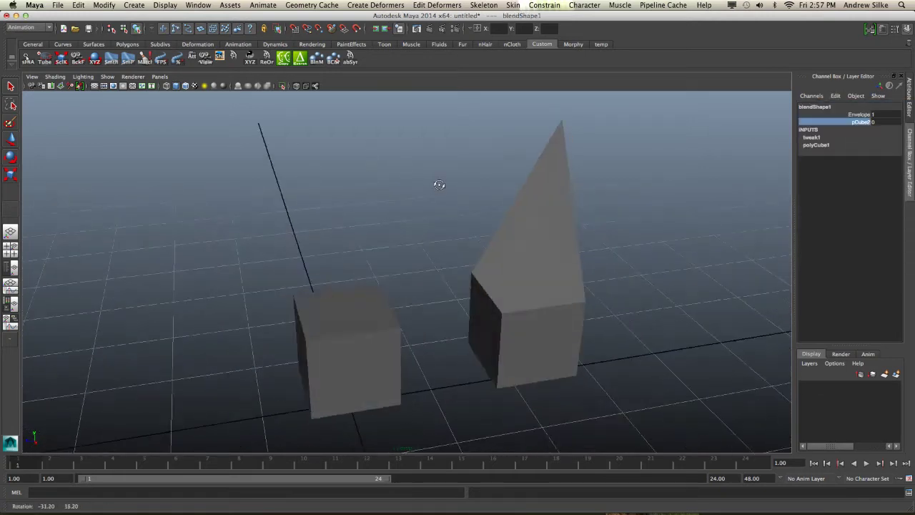
{"action": "left_click_drag", "start_coordinate": [444, 207], "coordinate": [444, 180], "text": "alt"}
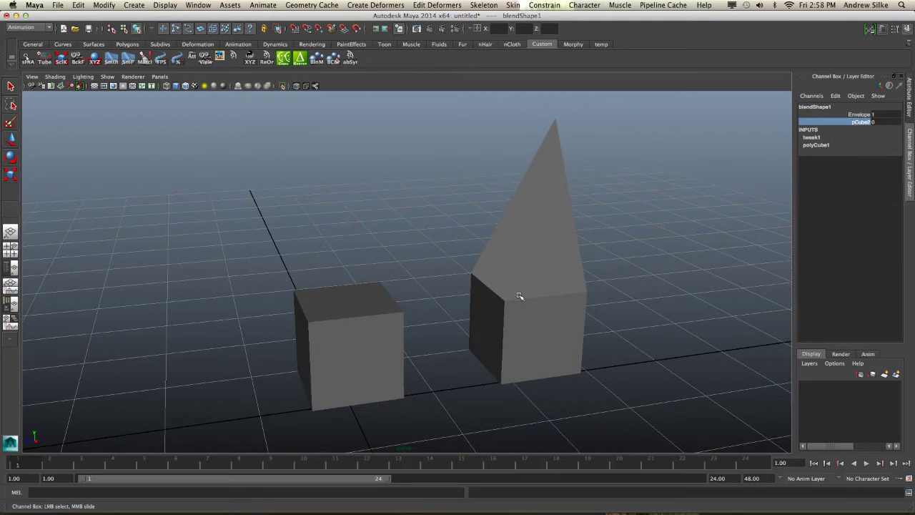
{"action": "mouse_move", "coordinate": [471, 279]}
{"action": "middle_mouse_down"}
{"action": "mouse_move", "coordinate": [447, 251]}
{"action": "mouse_move", "coordinate": [406, 259]}
{"action": "mouse_move", "coordinate": [453, 257]}
{"action": "middle_mouse_up"}
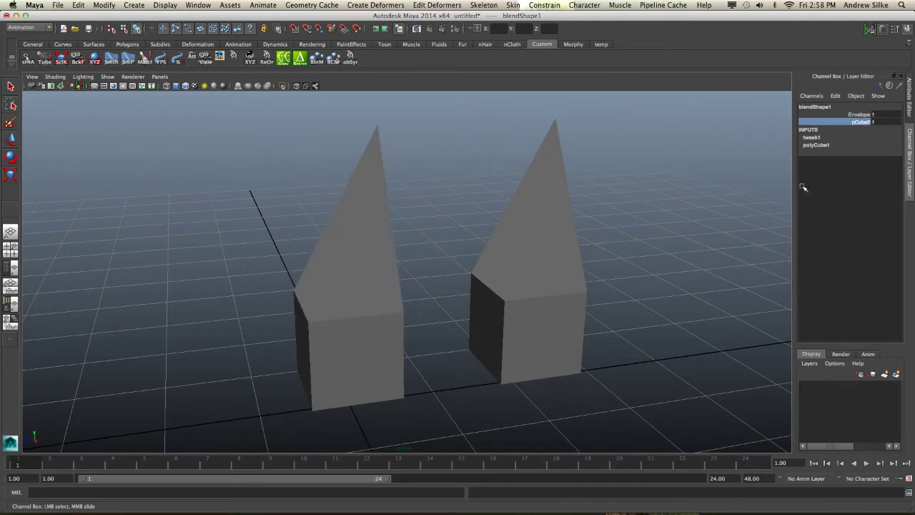
{"action": "key", "text": "alt+v"}
{"action": "key", "text": "alt+v"}
Key the pCube2 weight at 1 on frame 7 and at 0 on frame 17
{"action": "right_click", "coordinate": [851, 127]}
{"action": "left_click", "coordinate": [851, 127]}
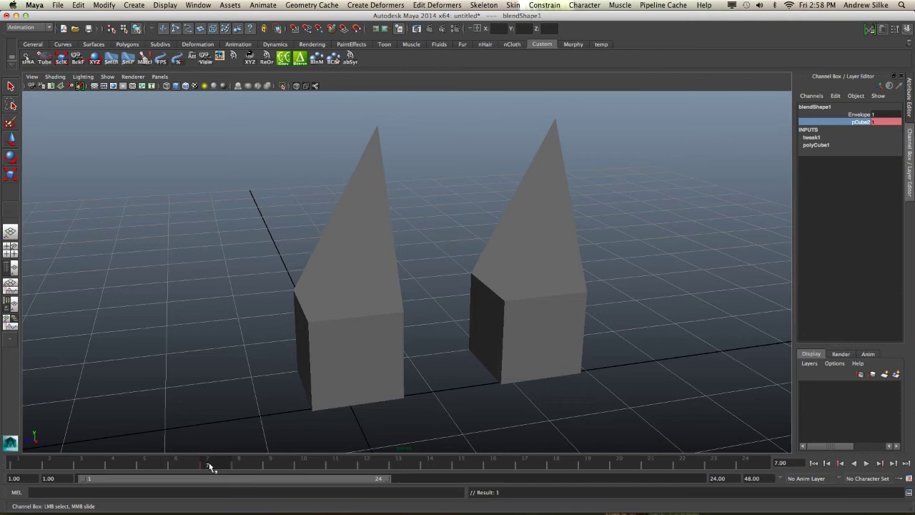
{"action": "left_click_drag", "start_coordinate": [209, 466], "coordinate": [525, 466]}
{"action": "middle_click_drag", "start_coordinate": [504, 313], "coordinate": [388, 327]}
{"action": "right_click", "coordinate": [865, 127]}
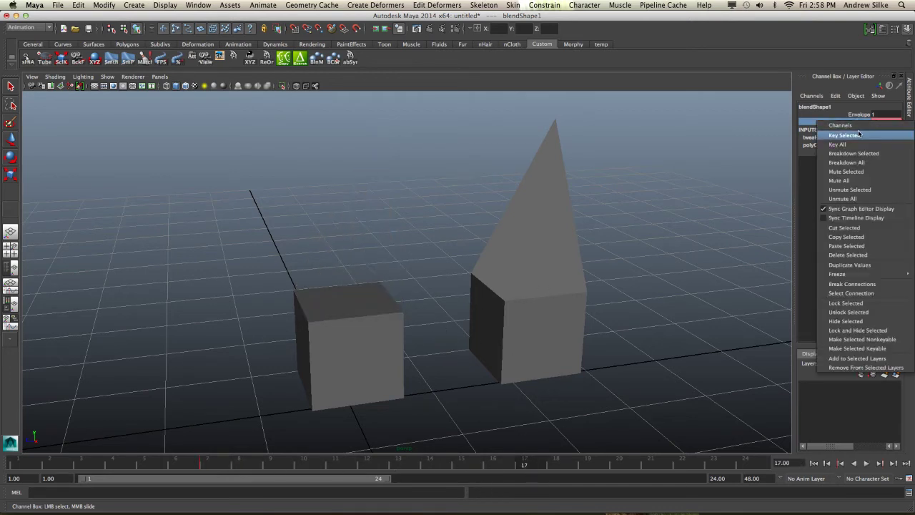
{"action": "left_click", "coordinate": [858, 136]}
{"action": "left_click_drag", "start_coordinate": [533, 468], "coordinate": [211, 466]}
Switch to a Graph Editor layout showing the weight curve, with a larger 3D view
{"action": "key", "text": "space"}
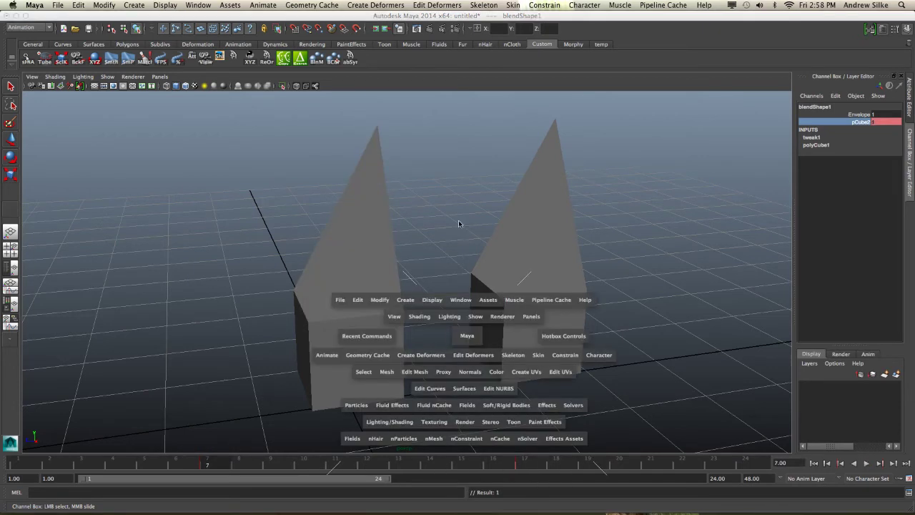
{"action": "left_click_drag", "start_coordinate": [465, 220], "coordinate": [390, 223]}
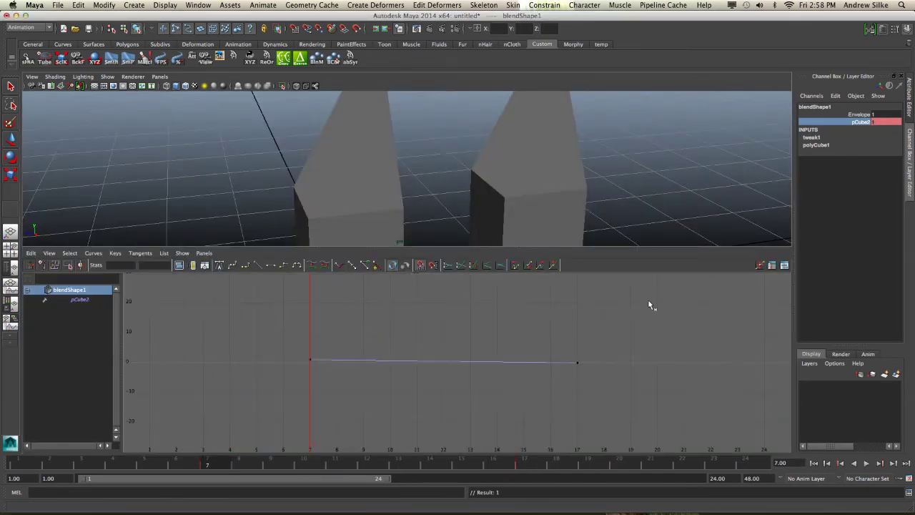
{"action": "left_click_drag", "start_coordinate": [504, 245], "coordinate": [504, 364]}
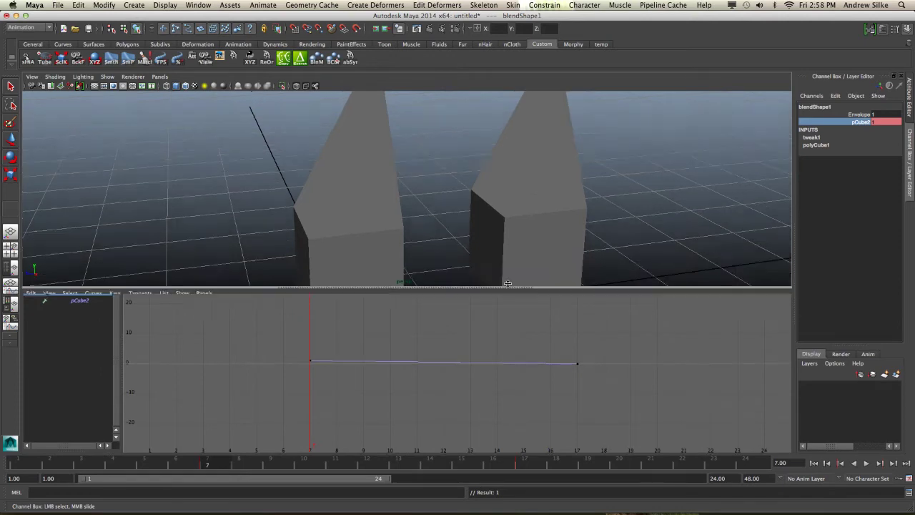
{"action": "scroll", "coordinate": [505, 266], "scroll_direction": "down", "scroll_amount": 3}
{"action": "key", "text": "w"}
{"action": "left_click", "coordinate": [364, 300]}
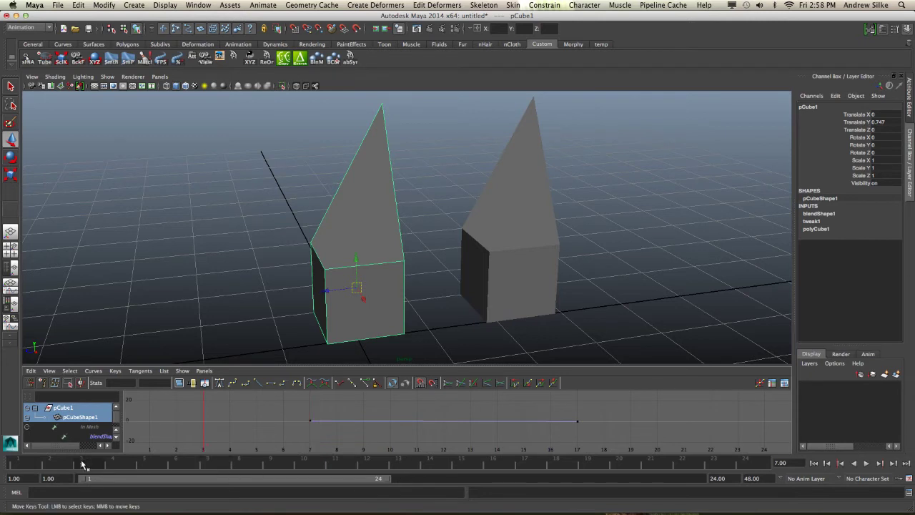
Check the 0.9 weight at frame 8, select blendShape1, and play the morph
{"action": "left_click", "coordinate": [238, 463]}
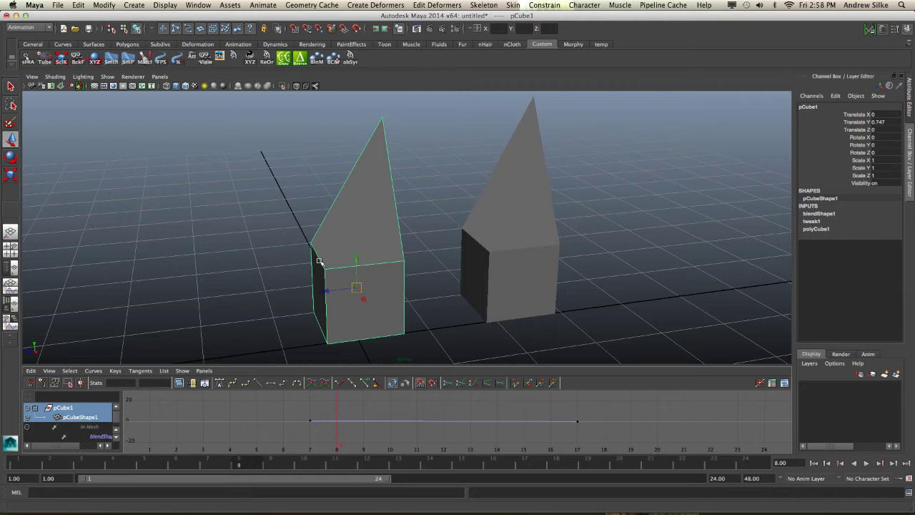
{"action": "left_click", "coordinate": [829, 213]}
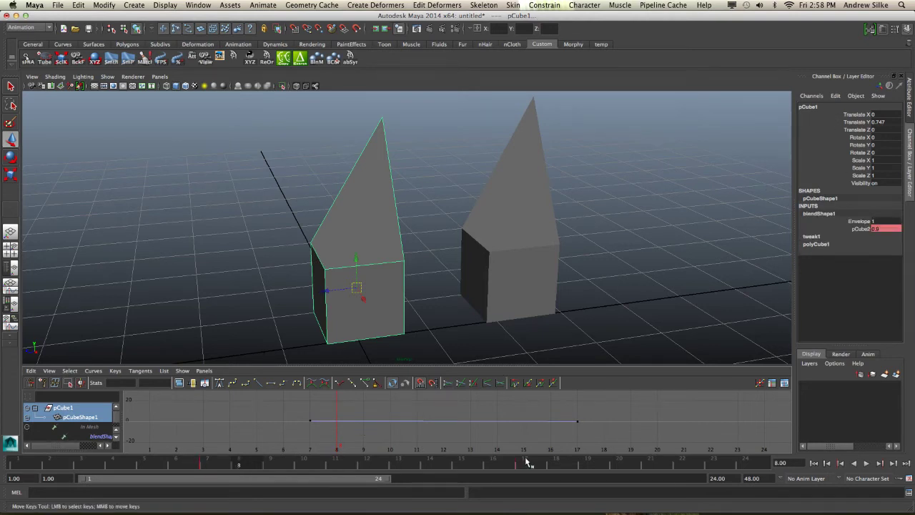
{"action": "left_click", "coordinate": [834, 96]}
{"action": "left_click", "coordinate": [844, 243]}
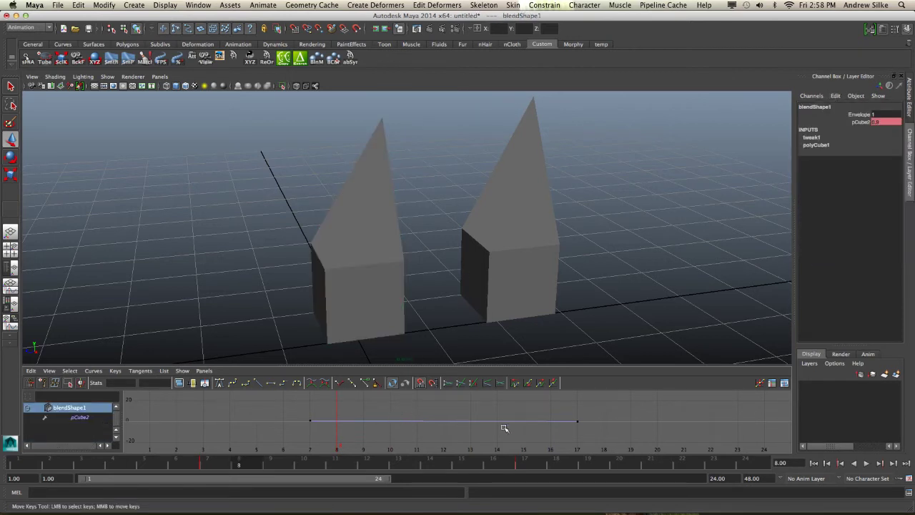
{"action": "key", "text": "alt+v"}
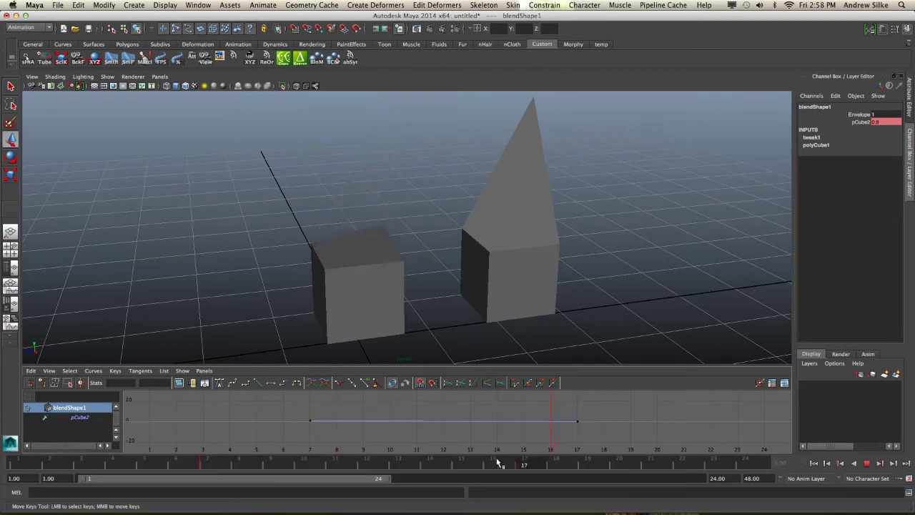
{"action": "key", "text": "alt+v"}
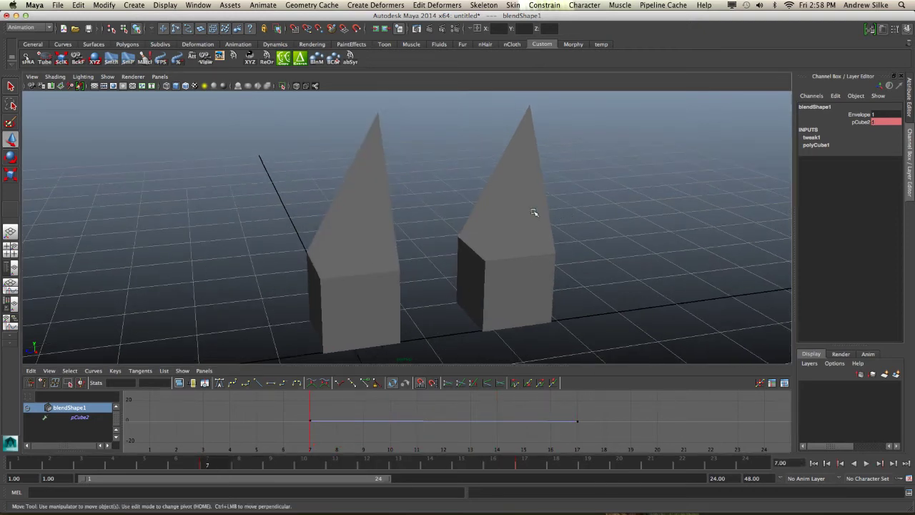
{"action": "key", "text": "space"}
Show blendShape1's network in the Node Editor and spread its nodes apart
{"action": "left_click_drag", "start_coordinate": [522, 139], "coordinate": [536, 220]}
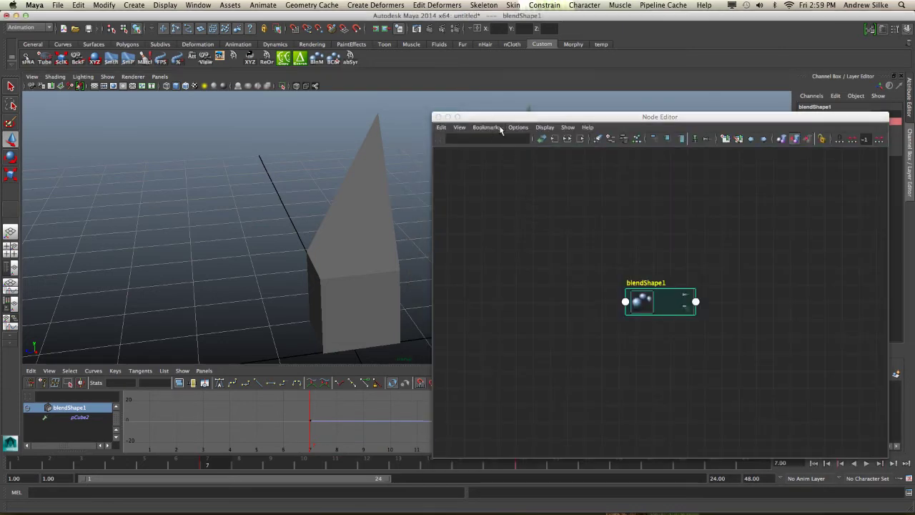
{"action": "left_click", "coordinate": [557, 138]}
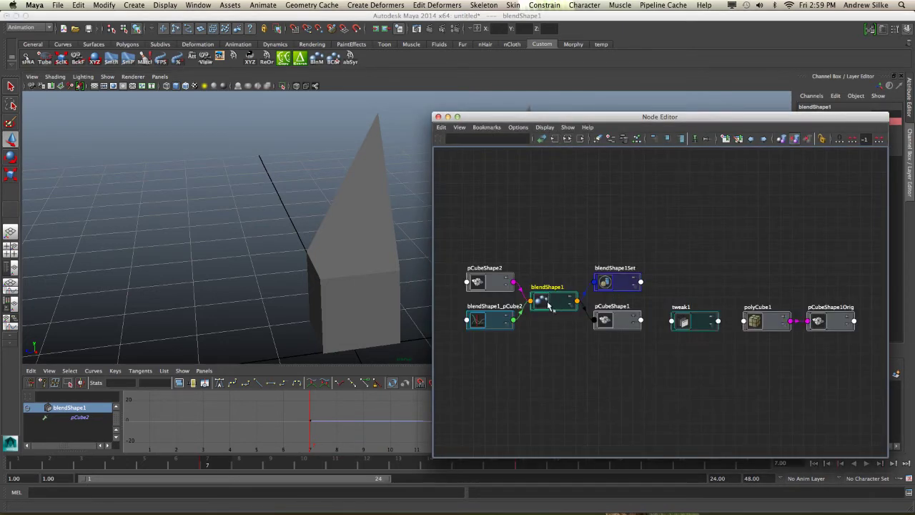
{"action": "left_click_drag", "start_coordinate": [548, 305], "coordinate": [556, 301]}
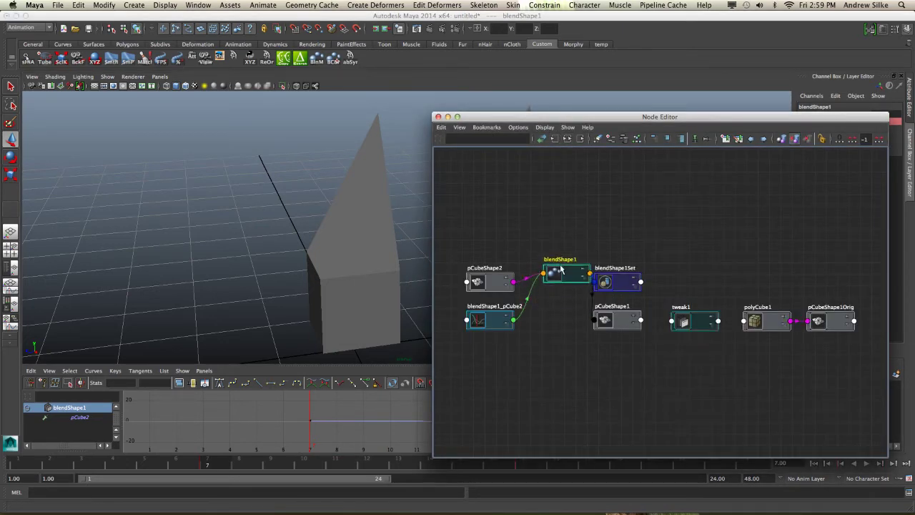
{"action": "left_click", "coordinate": [490, 287]}
{"action": "left_click_drag", "start_coordinate": [494, 326], "coordinate": [510, 345]}
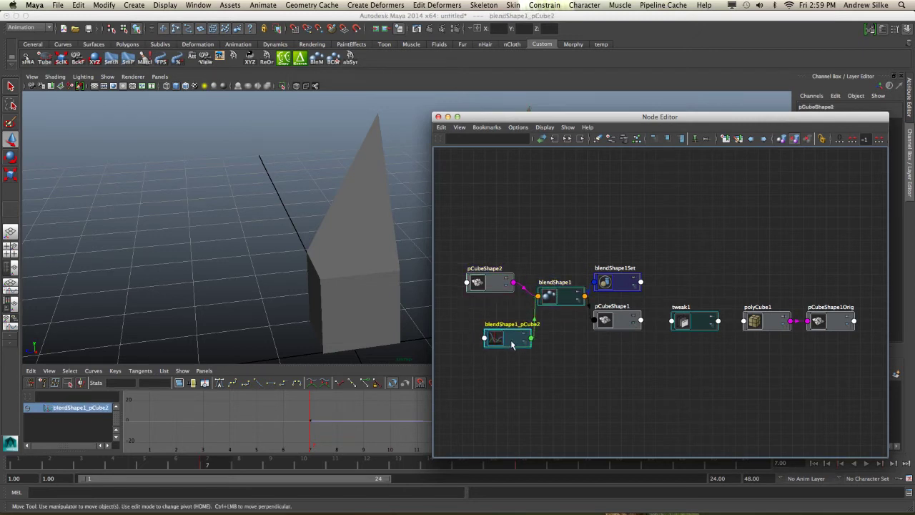
{"action": "left_click_drag", "start_coordinate": [561, 306], "coordinate": [556, 306]}
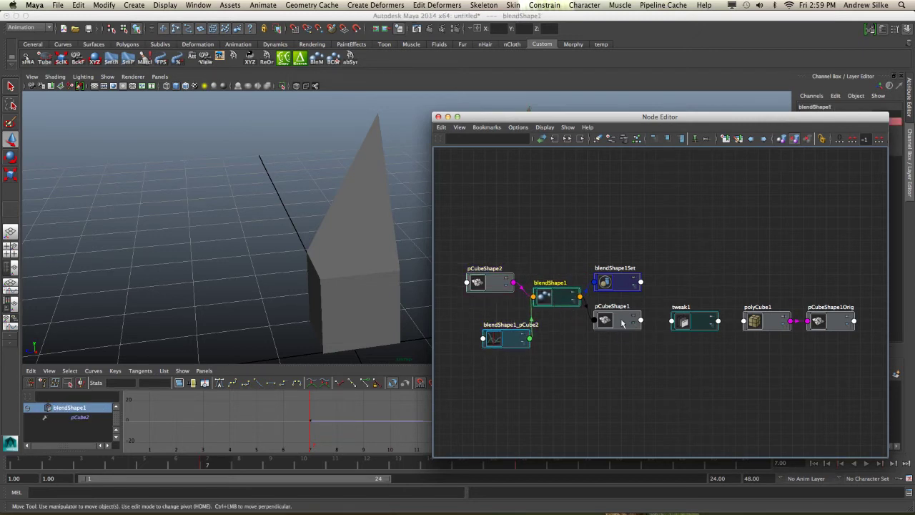
{"action": "mouse_move", "coordinate": [622, 323]}
{"action": "left_mouse_down"}
{"action": "mouse_move", "coordinate": [638, 327]}
{"action": "mouse_move", "coordinate": [631, 332]}
{"action": "left_mouse_up"}
{"action": "left_click_drag", "start_coordinate": [552, 297], "coordinate": [552, 180]}
{"action": "middle_click_drag", "start_coordinate": [553, 180], "coordinate": [577, 345], "text": "alt"}
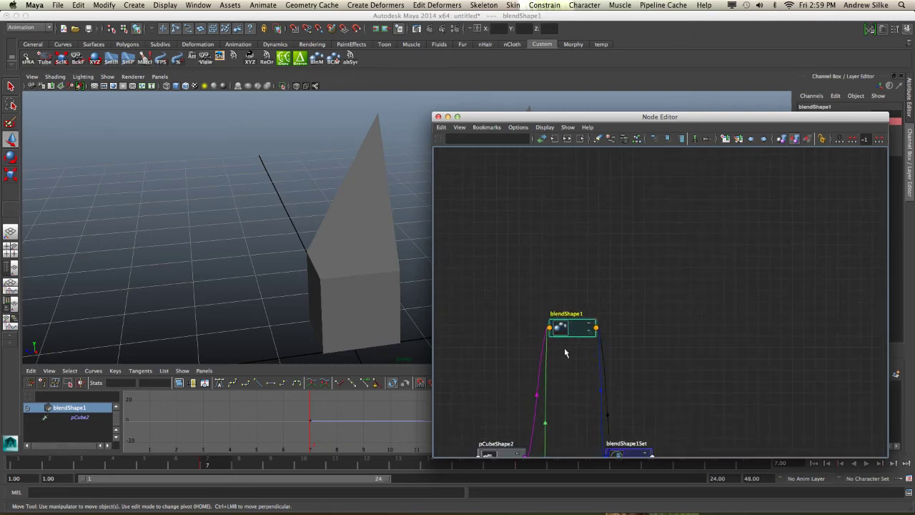
{"action": "left_click_drag", "start_coordinate": [578, 345], "coordinate": [580, 223]}
{"action": "middle_click_drag", "start_coordinate": [581, 223], "coordinate": [580, 343], "text": "alt"}
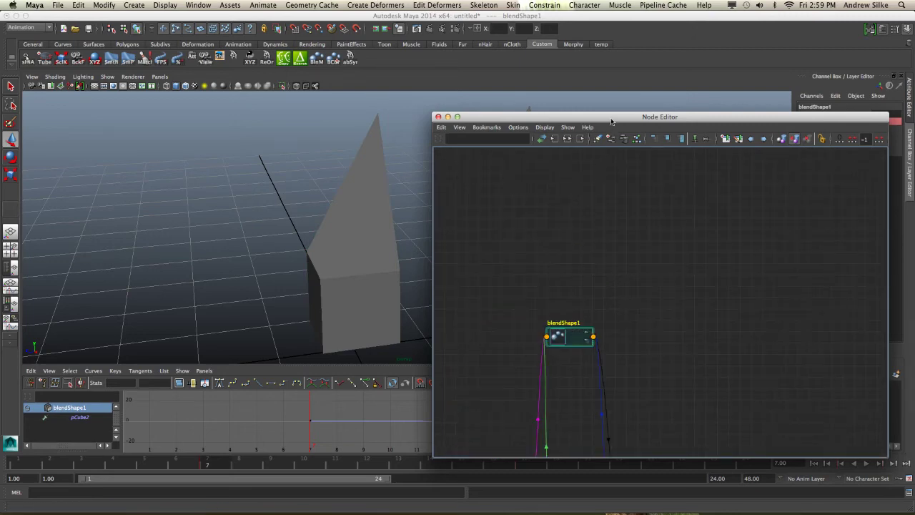
Delete the blend shape, undo the deletion, and close the Node Editor
{"action": "left_click", "coordinate": [438, 116]}
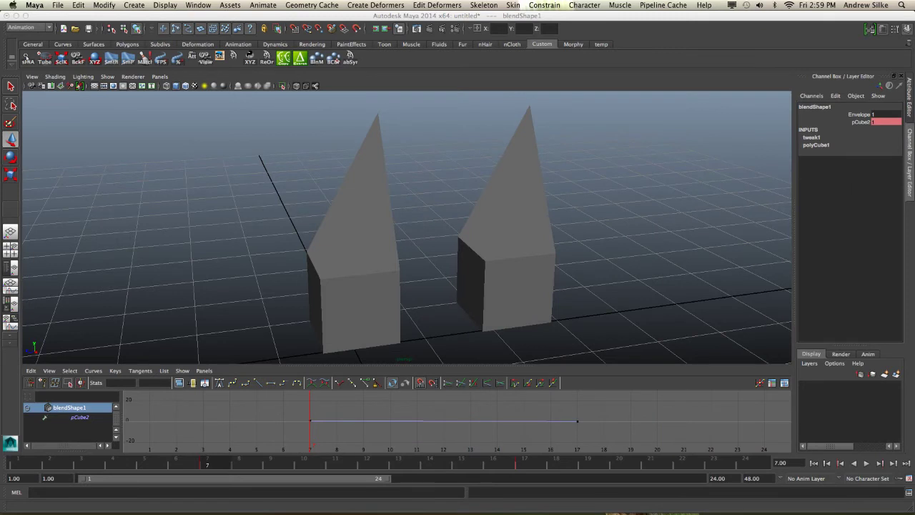
{"action": "key", "text": "Delete"}
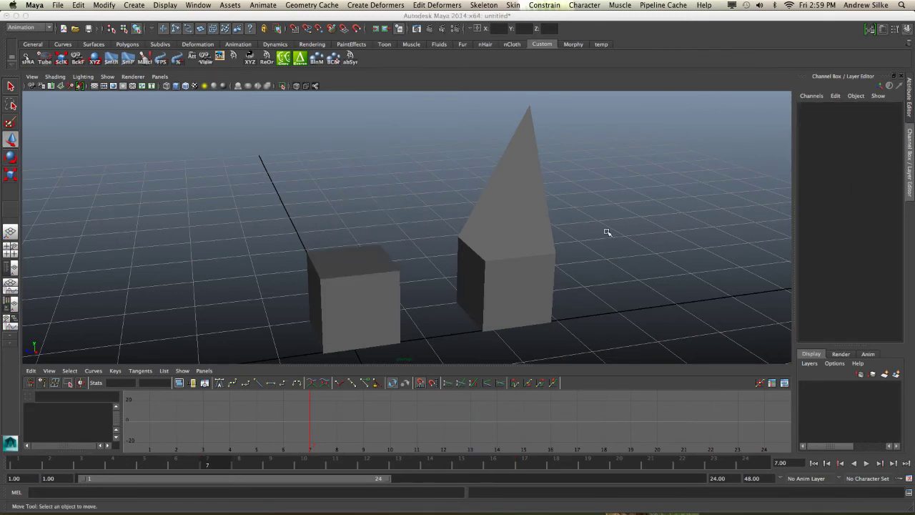
{"action": "key", "text": "ctrl+z"}
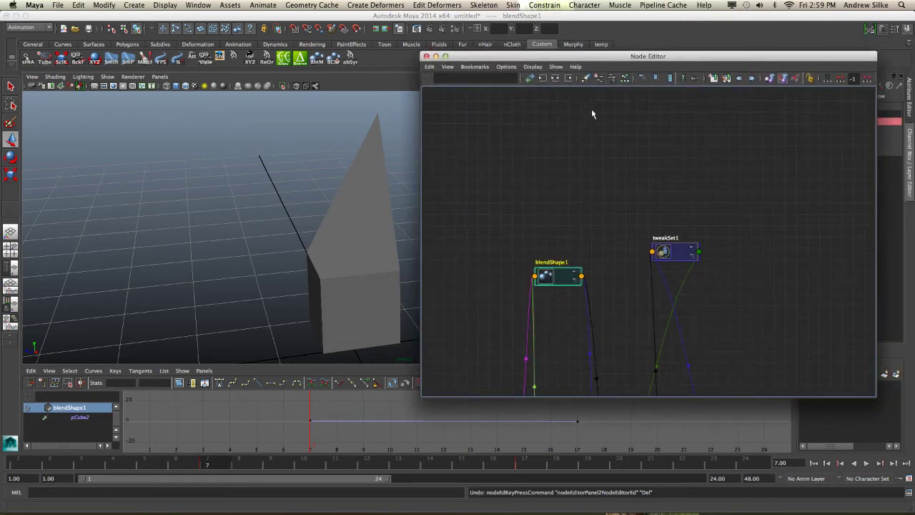
{"action": "left_click_drag", "start_coordinate": [578, 56], "coordinate": [511, 28]}
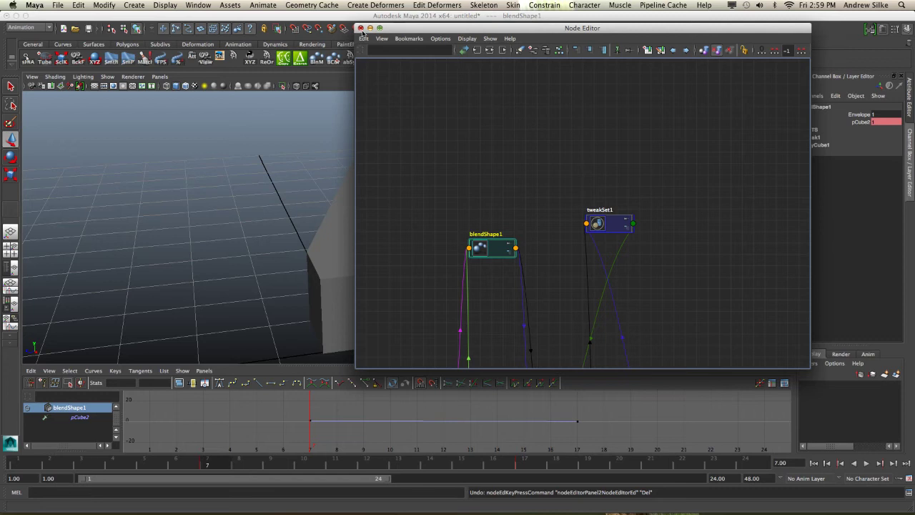
{"action": "left_click", "coordinate": [360, 27]}
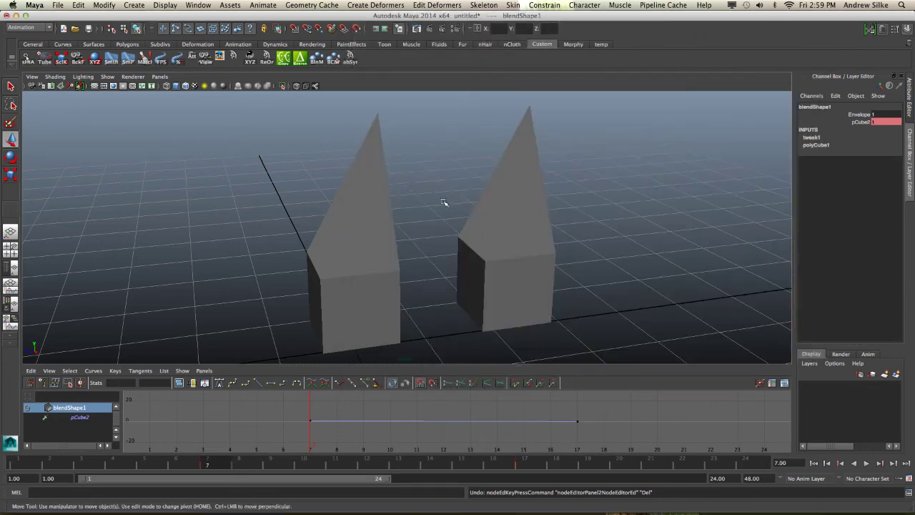
{"action": "middle_click_drag", "start_coordinate": [455, 196], "coordinate": [448, 187], "text": "alt"}
{"action": "key", "text": "ctrl+a"}
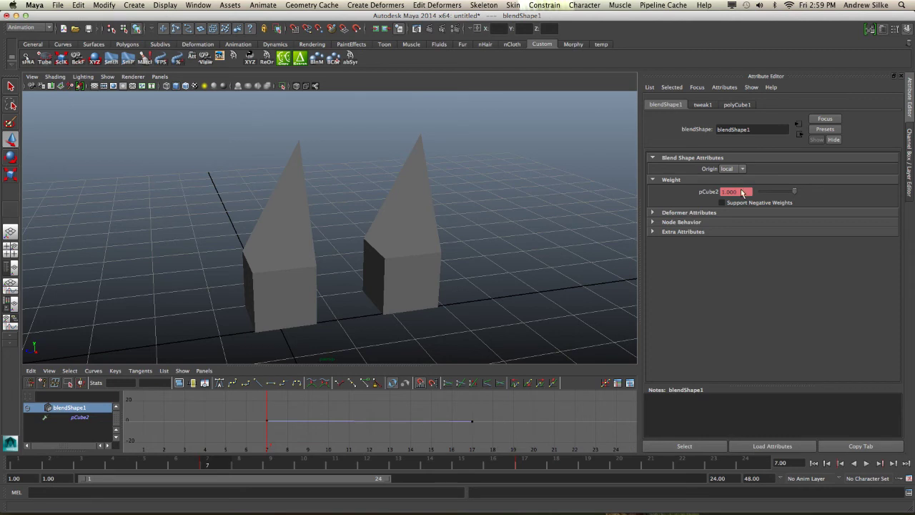
{"action": "mouse_move", "coordinate": [796, 198]}
{"action": "left_mouse_down"}
{"action": "mouse_move", "coordinate": [726, 200]}
{"action": "mouse_move", "coordinate": [812, 194]}
{"action": "left_mouse_up"}
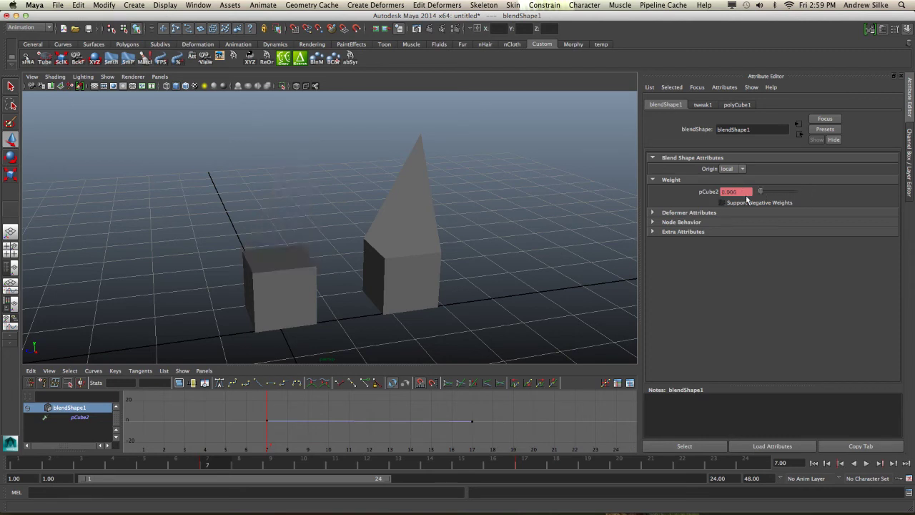
{"action": "type", "text": "1"}
{"action": "key", "text": "Return"}
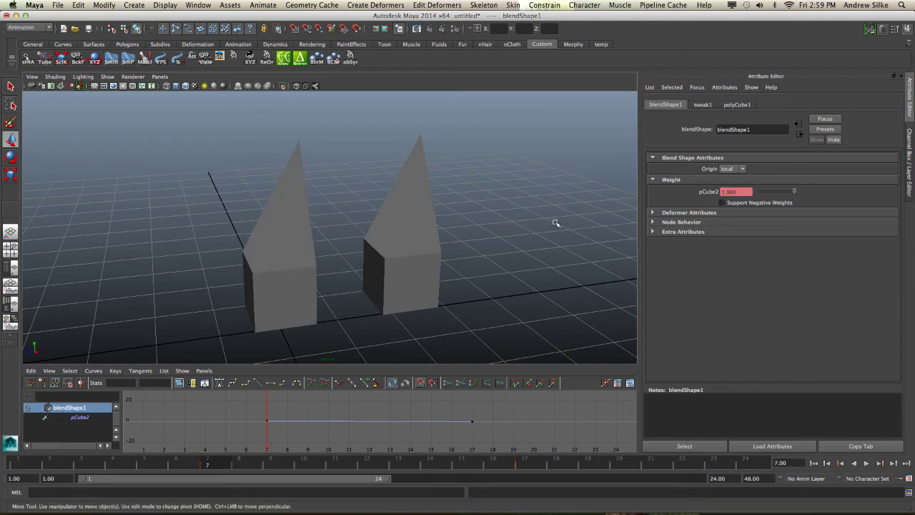
{"action": "key", "text": "ctrl+a"}
{"action": "left_click", "coordinate": [860, 122]}
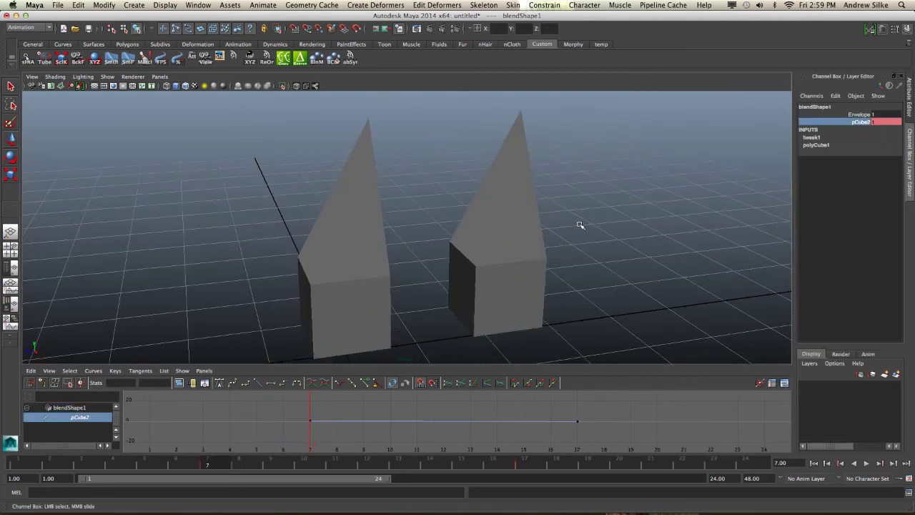
{"action": "mouse_move", "coordinate": [610, 222]}
{"action": "middle_mouse_down"}
{"action": "mouse_move", "coordinate": [625, 218]}
{"action": "mouse_move", "coordinate": [565, 235]}
{"action": "mouse_move", "coordinate": [637, 223]}
{"action": "mouse_move", "coordinate": [578, 227]}
{"action": "mouse_move", "coordinate": [623, 218]}
{"action": "middle_mouse_up"}
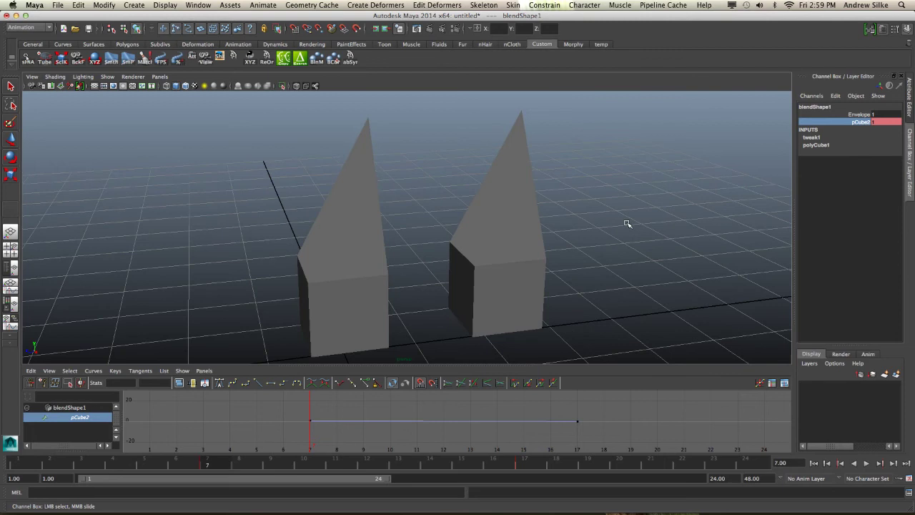
{"action": "left_click_drag", "start_coordinate": [568, 219], "coordinate": [563, 221], "text": "alt"}
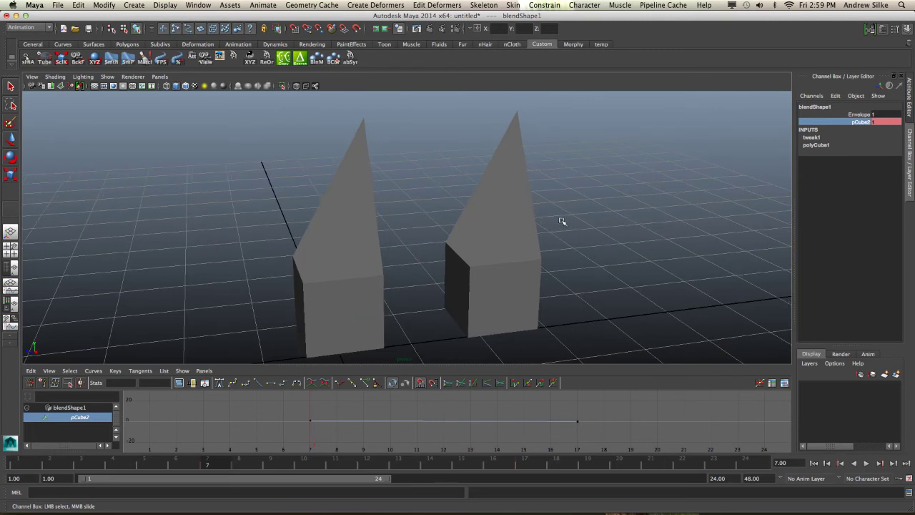
Open the Blend Shape editor and slide pCube2 down and back to 1.000
{"action": "key", "text": "space"}
{"action": "left_click", "coordinate": [555, 185]}
{"action": "mouse_move", "coordinate": [576, 219]}
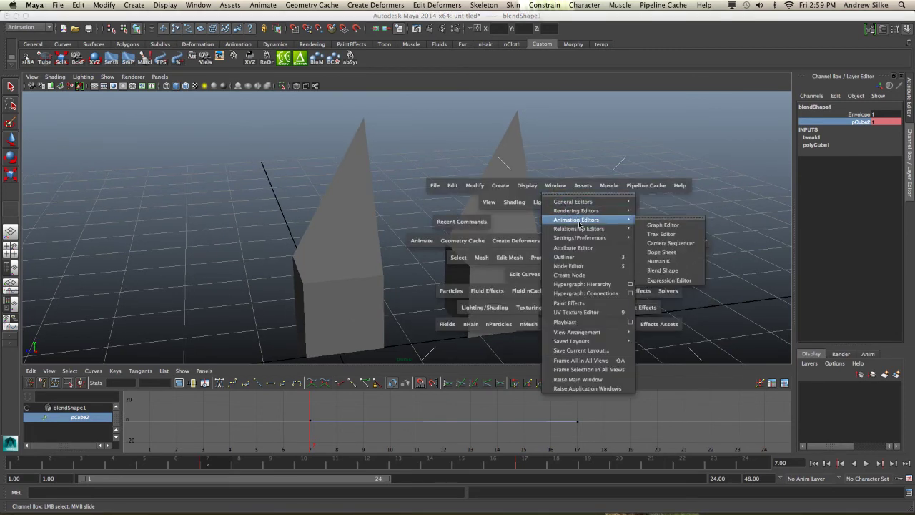
{"action": "left_click", "coordinate": [662, 270]}
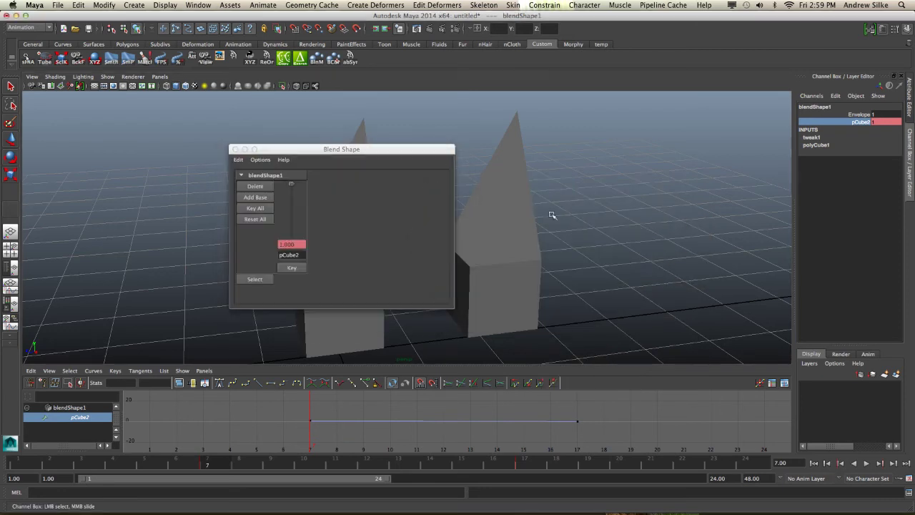
{"action": "left_click_drag", "start_coordinate": [424, 151], "coordinate": [784, 43]}
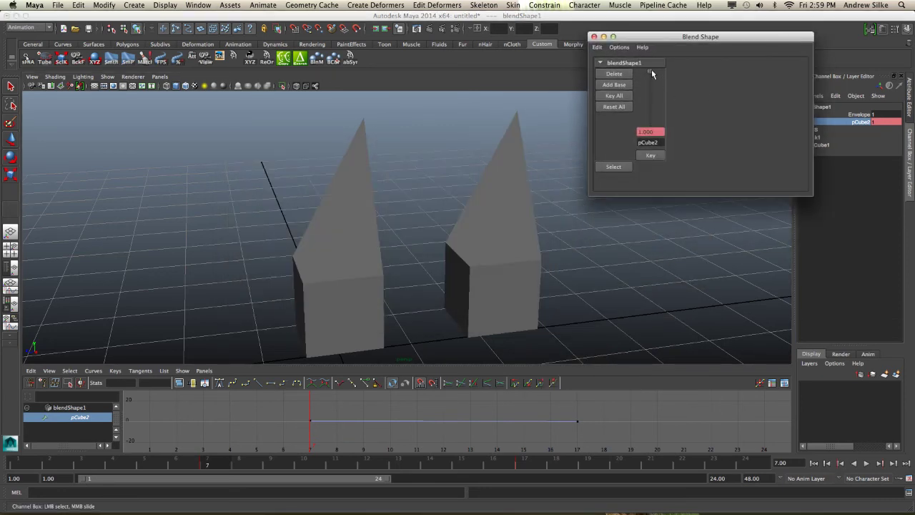
{"action": "mouse_move", "coordinate": [651, 69]}
{"action": "left_mouse_down"}
{"action": "mouse_move", "coordinate": [650, 122]}
{"action": "mouse_move", "coordinate": [647, 56]}
{"action": "left_mouse_up"}
{"action": "left_click_drag", "start_coordinate": [643, 39], "coordinate": [605, 130]}
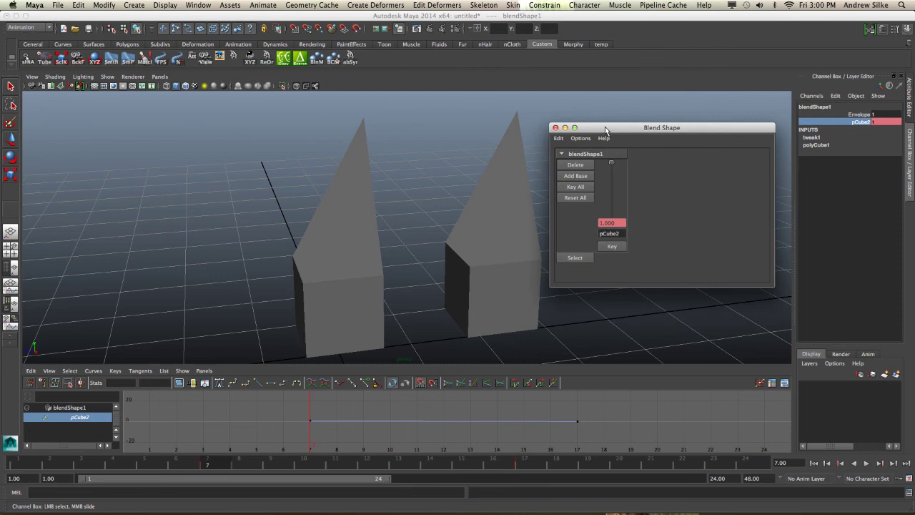
{"action": "left_click_drag", "start_coordinate": [606, 130], "coordinate": [376, 37]}
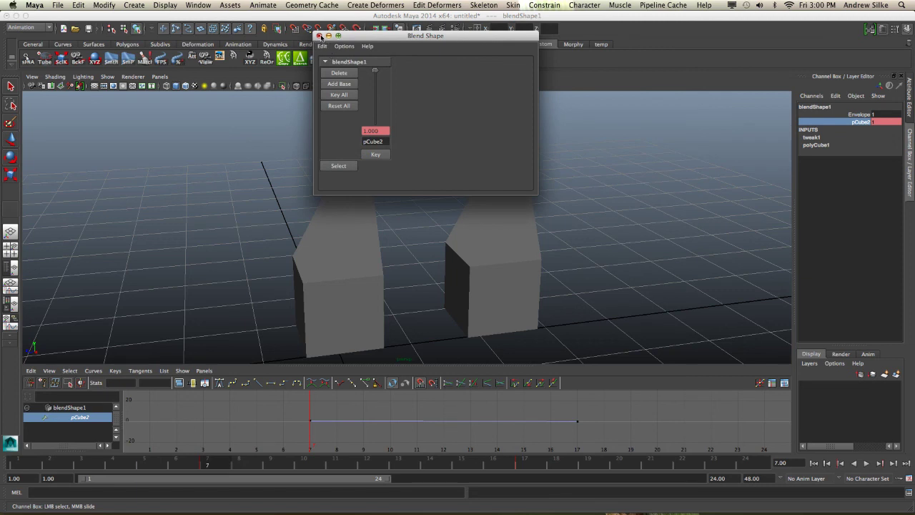
Close the Blend Shape editor and scrub blendShape1's pCube2 weight in the Channel Box
{"action": "left_click", "coordinate": [320, 36]}
{"action": "right_click", "coordinate": [860, 123]}
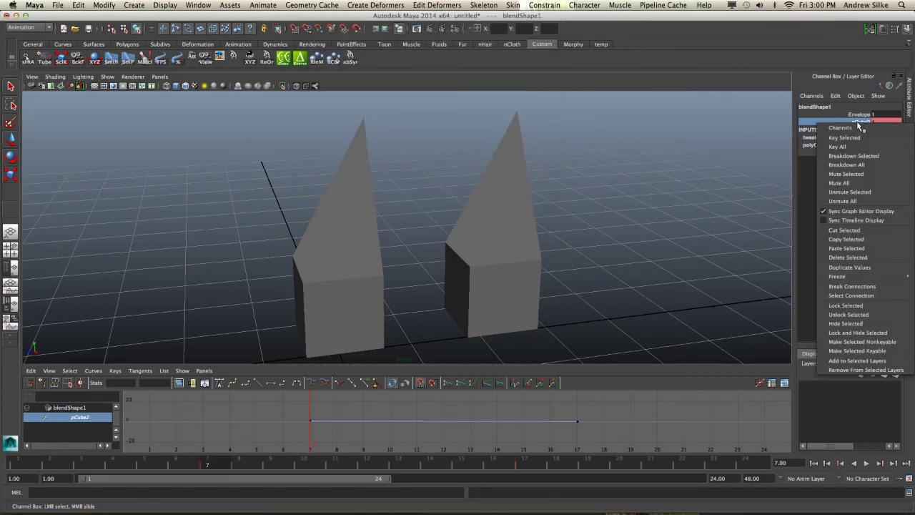
{"action": "left_click", "coordinate": [736, 143]}
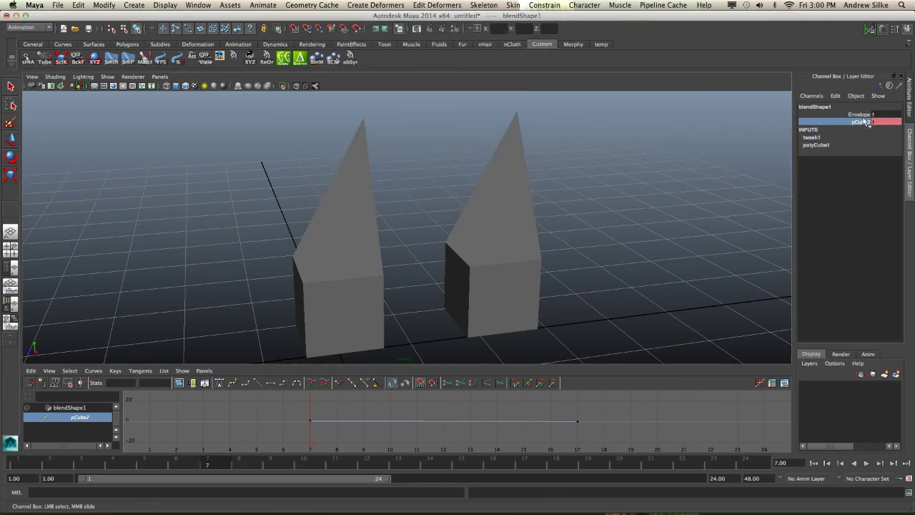
{"action": "mouse_move", "coordinate": [670, 195]}
{"action": "middle_mouse_down"}
{"action": "mouse_move", "coordinate": [608, 198]}
{"action": "mouse_move", "coordinate": [670, 204]}
{"action": "middle_mouse_up"}
{"action": "mouse_move", "coordinate": [623, 264]}
{"action": "left_mouse_down", "text": "alt"}
{"action": "mouse_move", "coordinate": [535, 250]}
{"action": "mouse_move", "coordinate": [494, 270]}
{"action": "mouse_move", "coordinate": [622, 258]}
{"action": "mouse_move", "coordinate": [624, 269]}
{"action": "left_mouse_up", "text": "alt"}
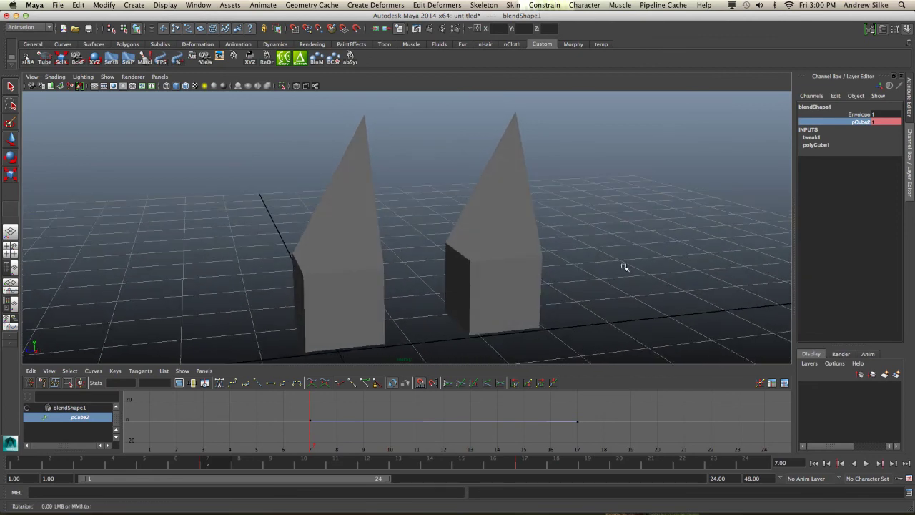